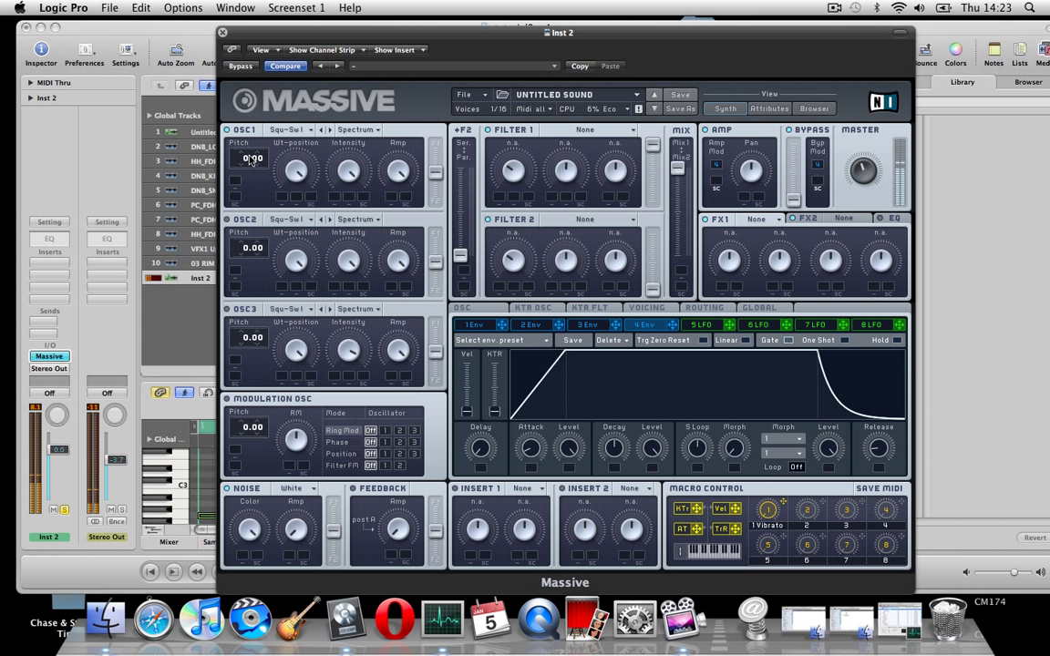
Step: Drop OSC1 and OSC2 pitch to about -24 and OSC3 to -12, adjusting OSC1's amp level
drag(244, 156, 249, 199)
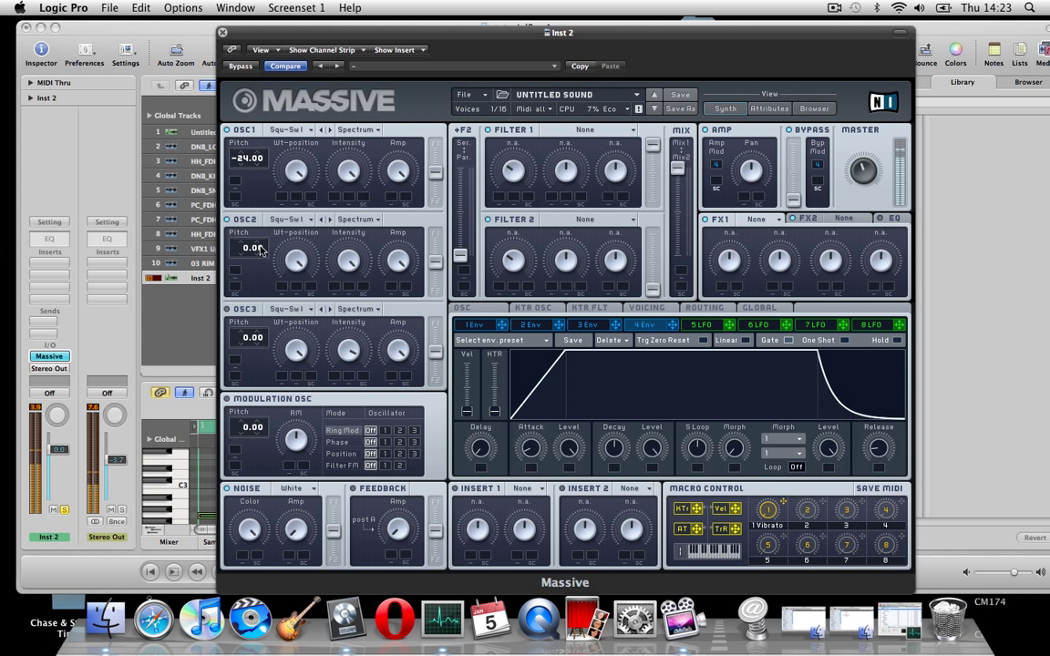
drag(260, 249, 243, 287)
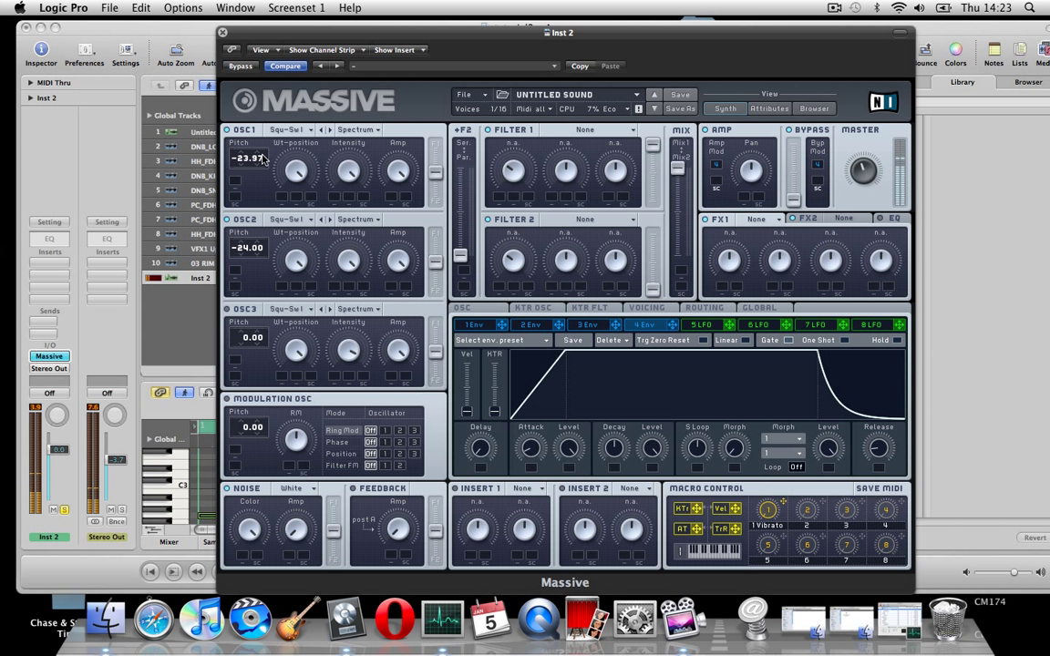
drag(262, 159, 262, 178)
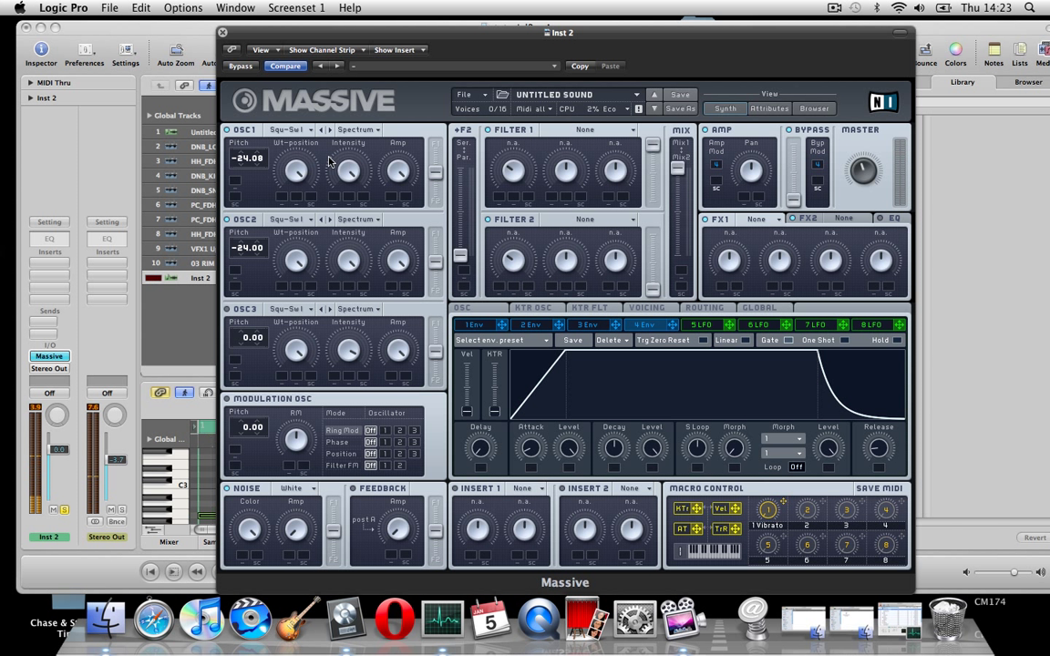
drag(394, 173, 392, 200)
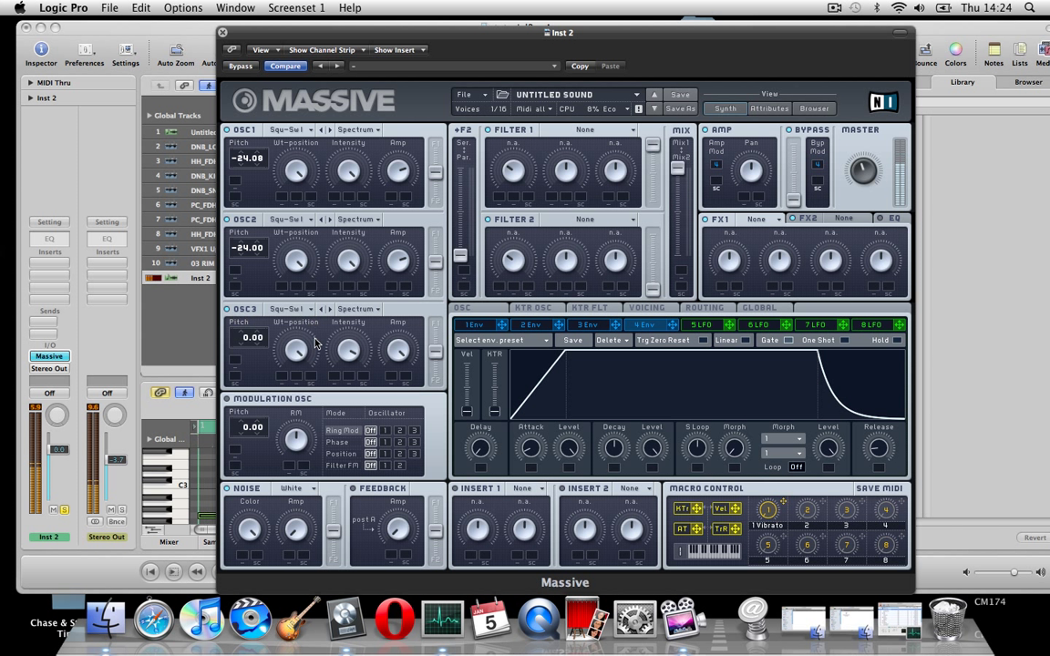
drag(247, 338, 245, 360)
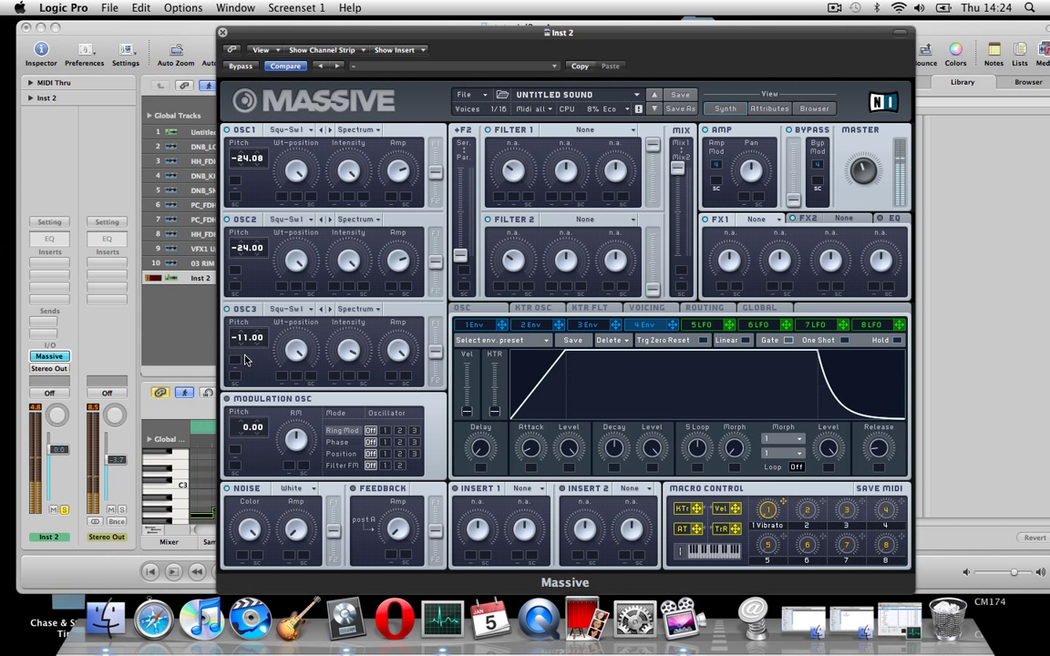
Step: Load Scrap Yard into oscillator 3 and modulate its wavetable position with envelope 1
click(285, 309)
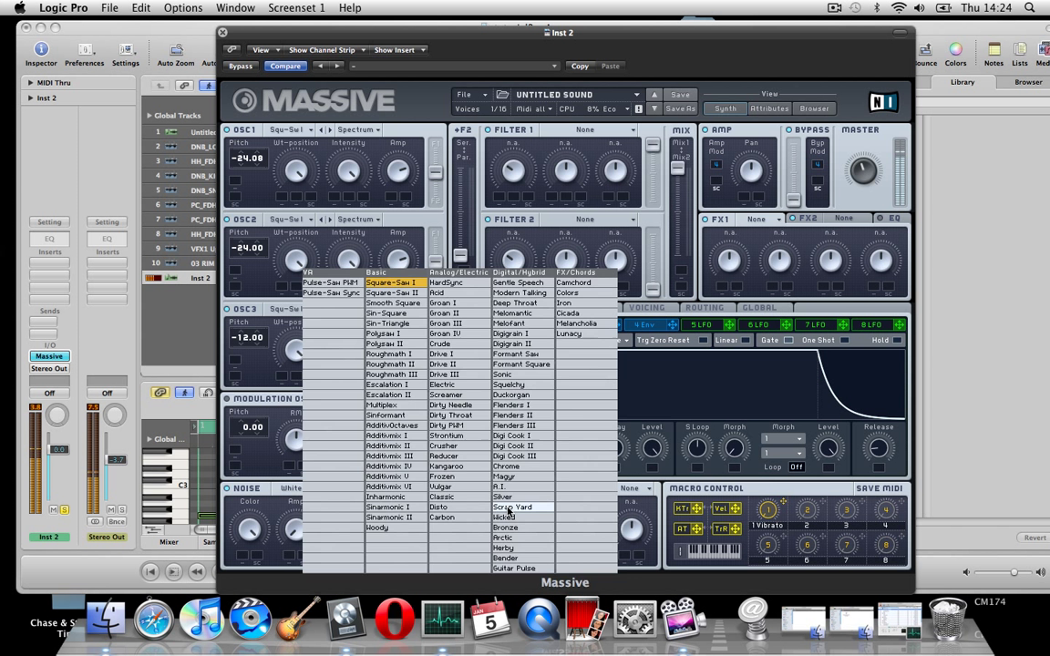
click(496, 505)
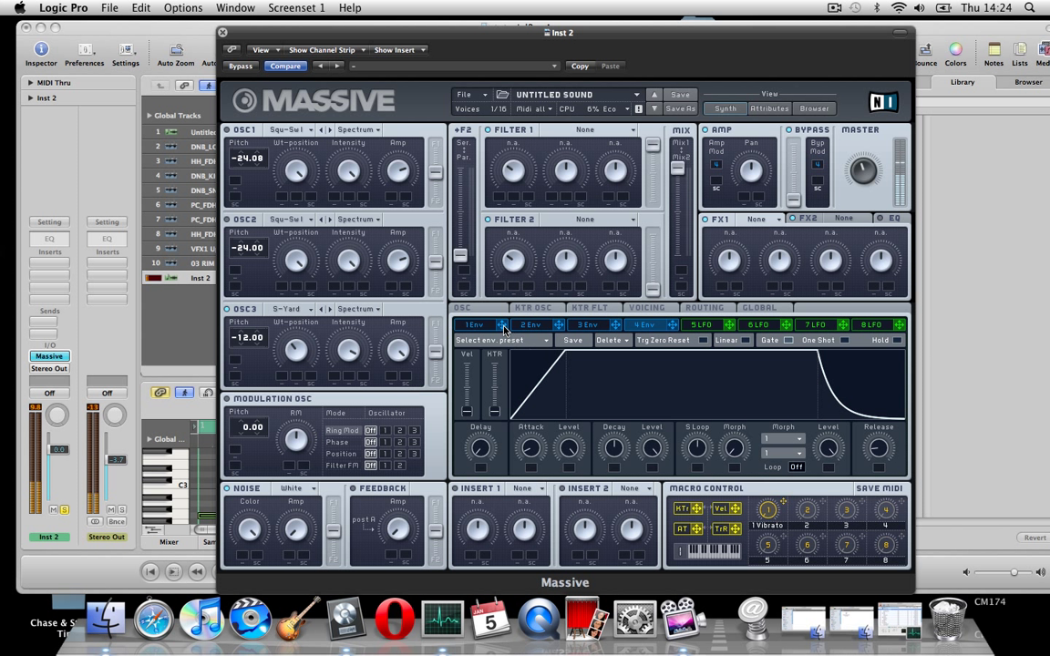
drag(503, 328, 295, 350)
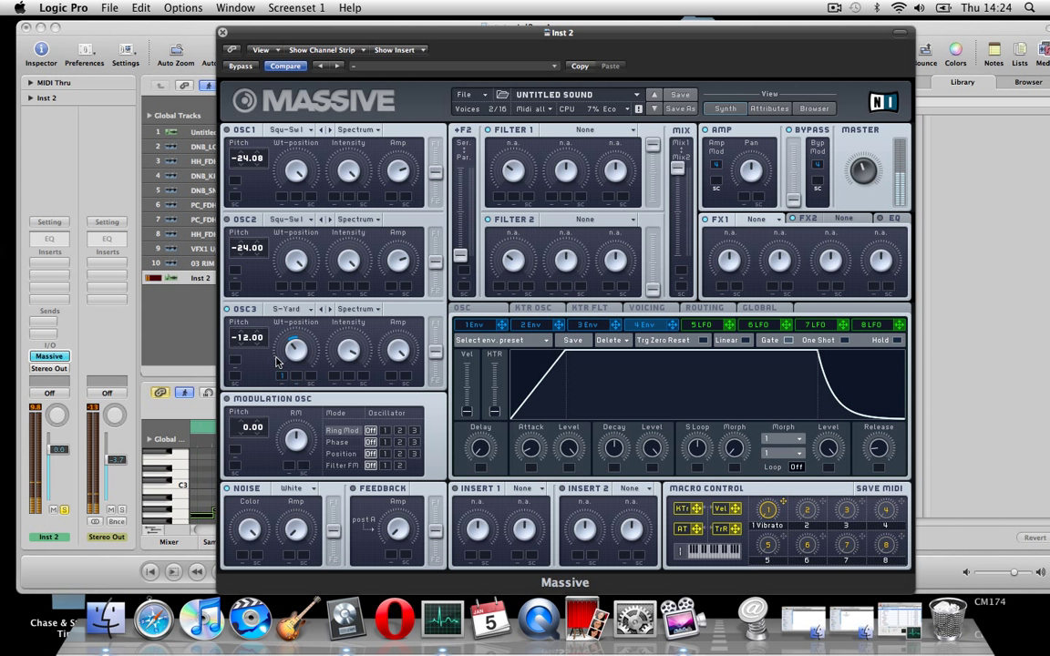
drag(296, 343, 298, 381)
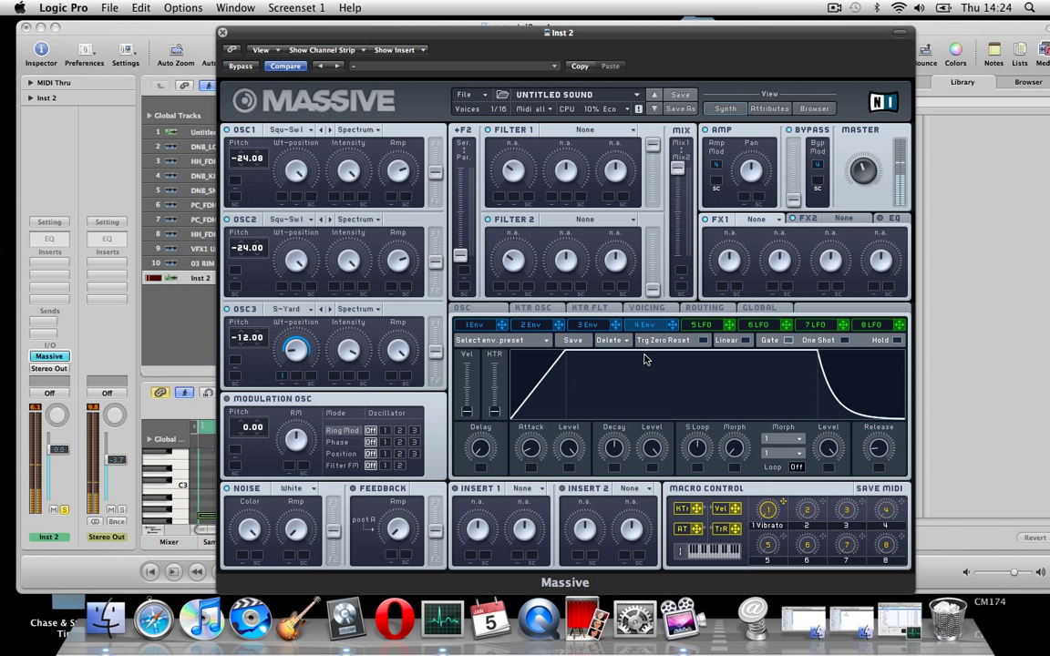
click(646, 328)
click(644, 322)
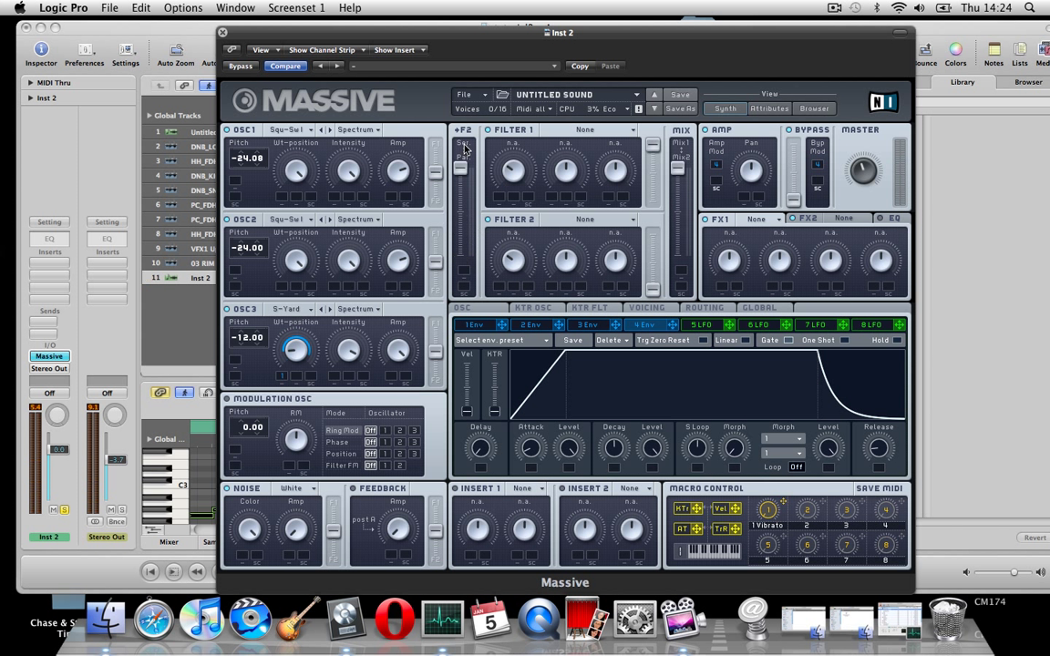
Step: Choose Scream as Filter 1's filter type
click(580, 133)
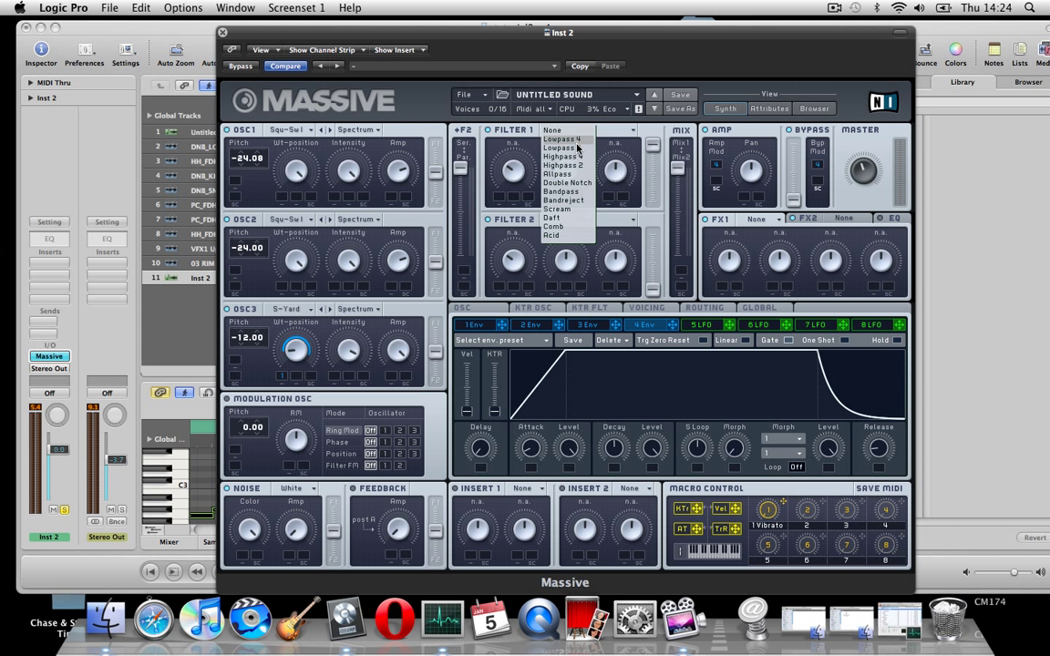
click(565, 213)
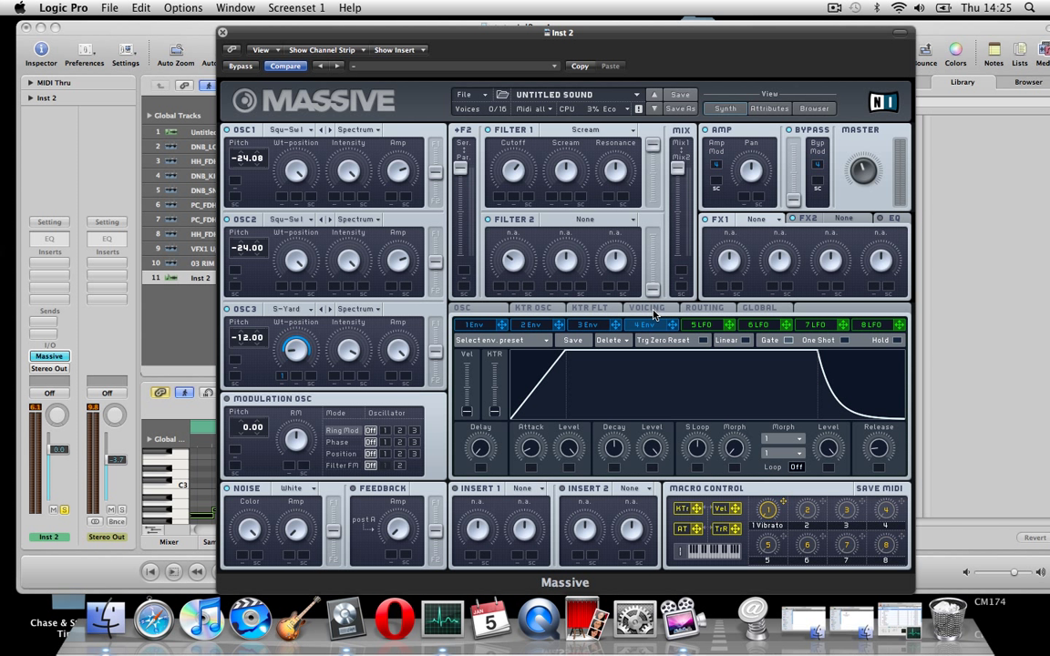
Step: On Voicing, try unisono 3 and 8, return it to 1, and enable Monophon
click(649, 309)
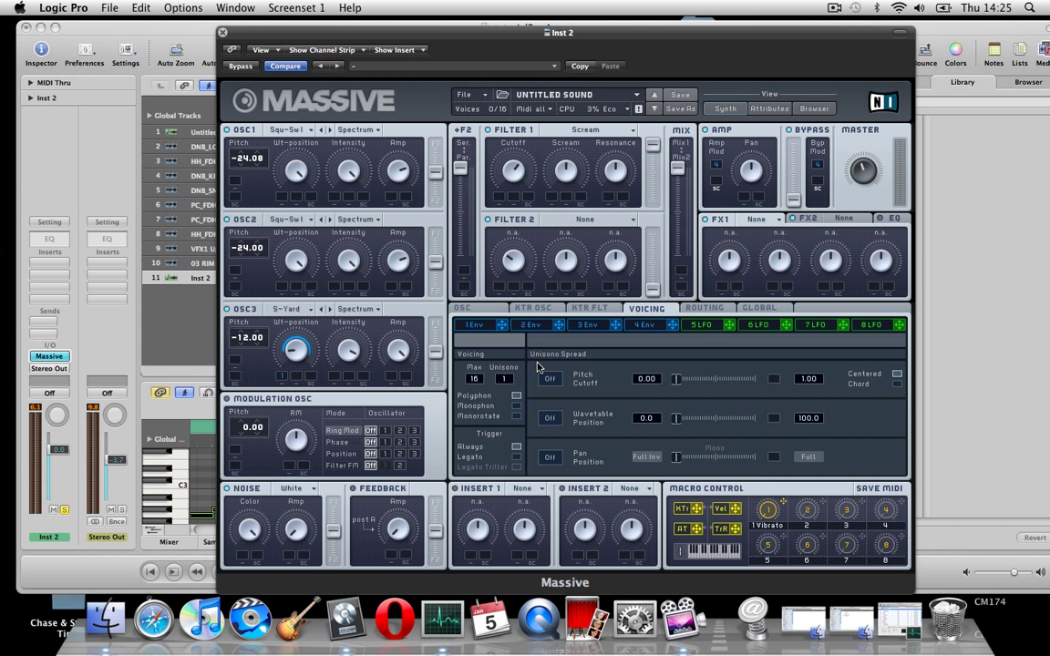
drag(510, 384, 510, 378)
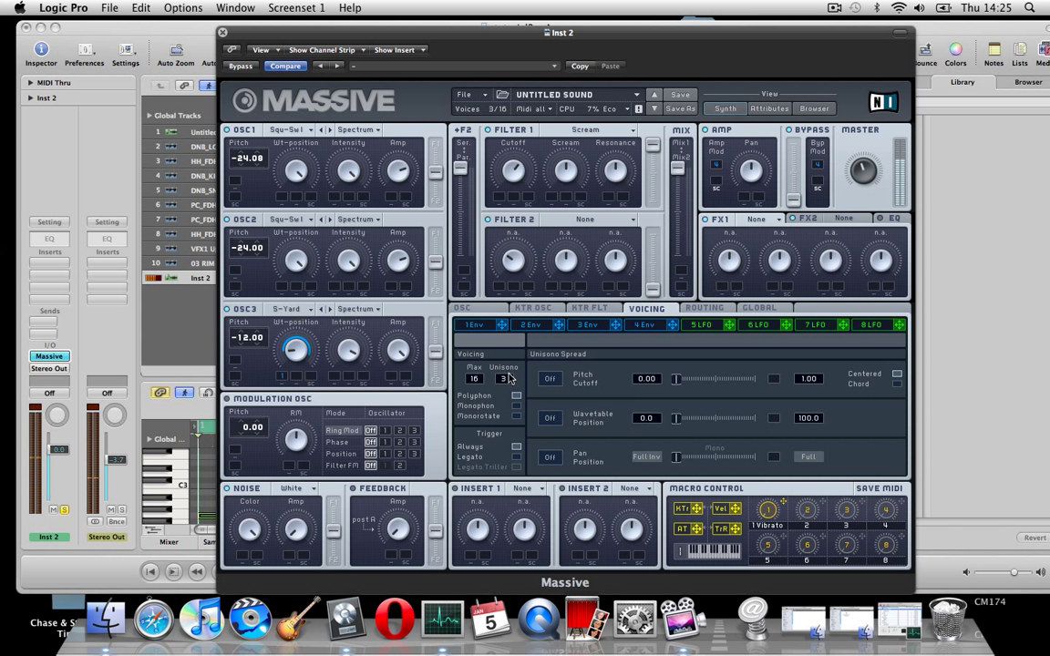
drag(504, 379, 512, 361)
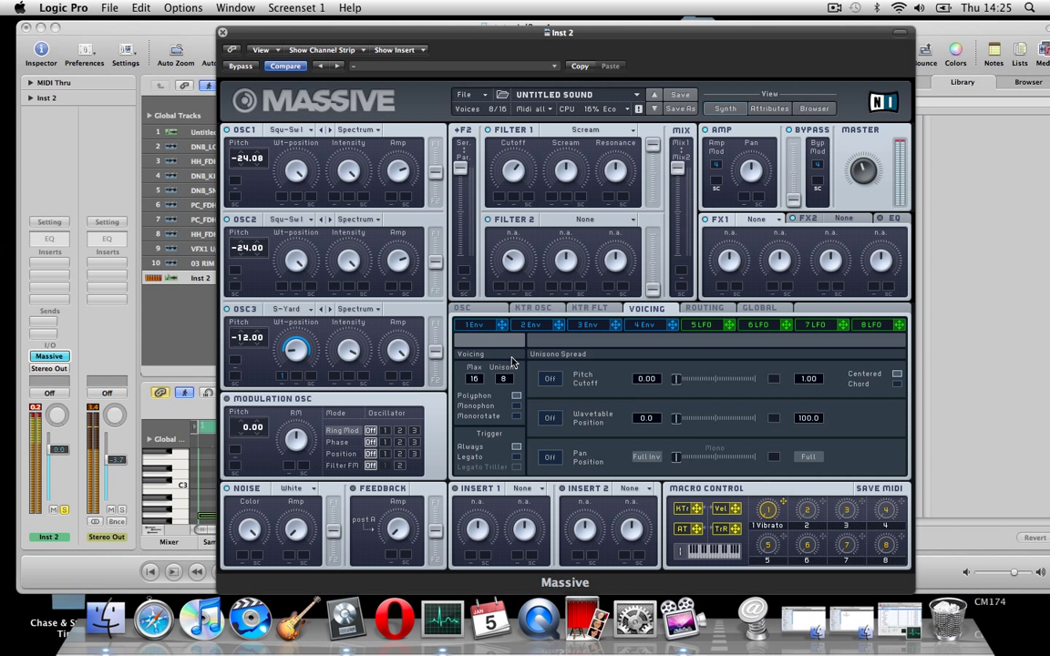
drag(504, 382, 517, 411)
click(515, 408)
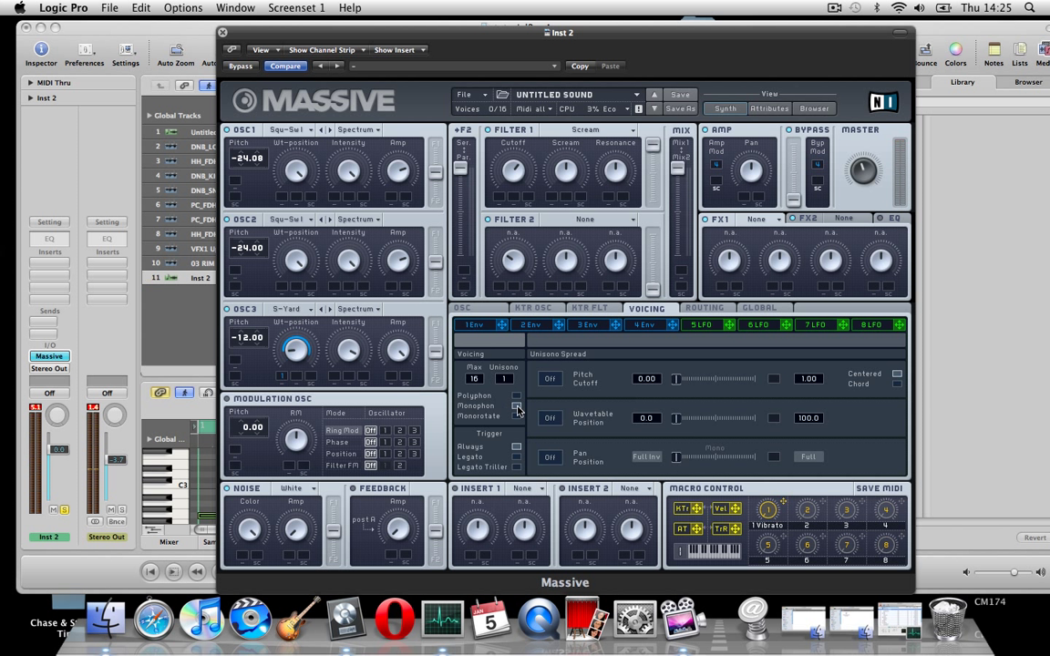
Step: Check envelope 1 and the OSC page's glide and ±2 pitchbend settings
click(475, 325)
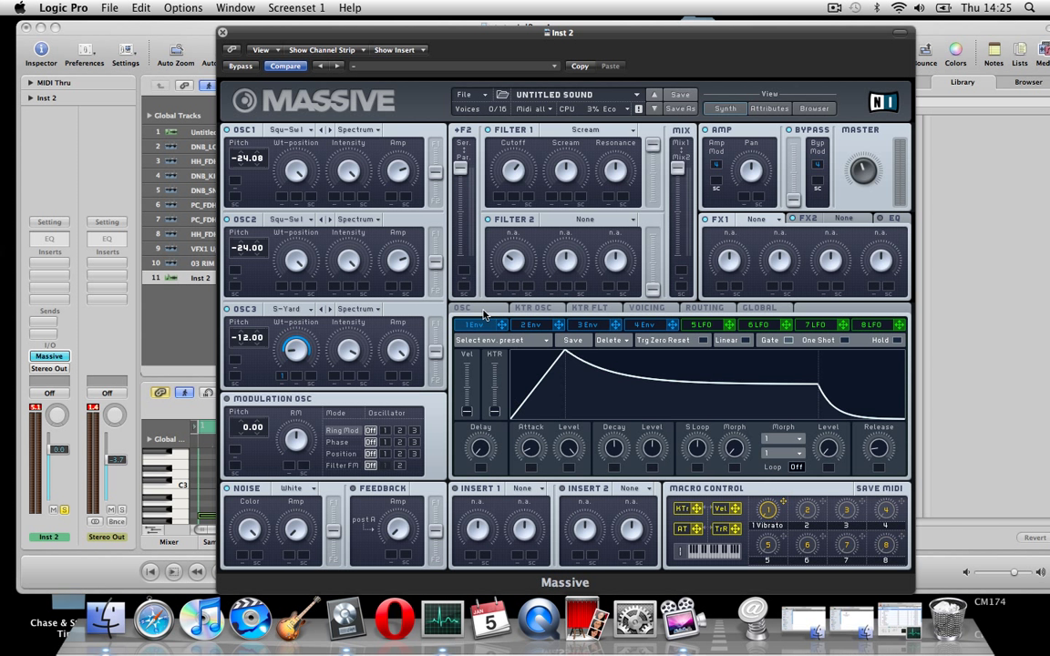
click(483, 311)
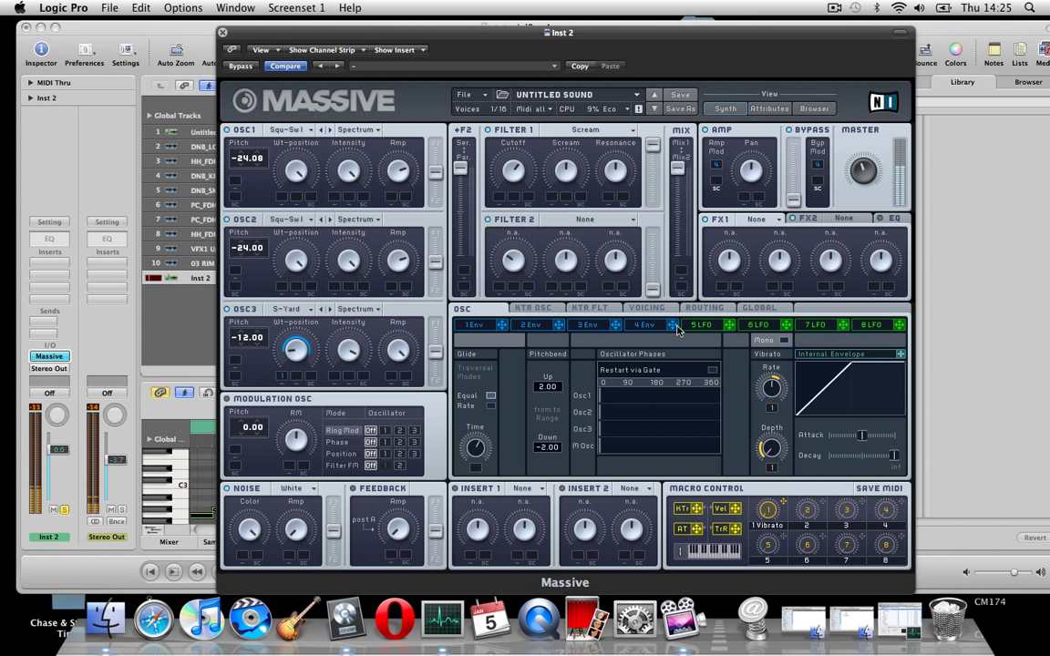
click(646, 310)
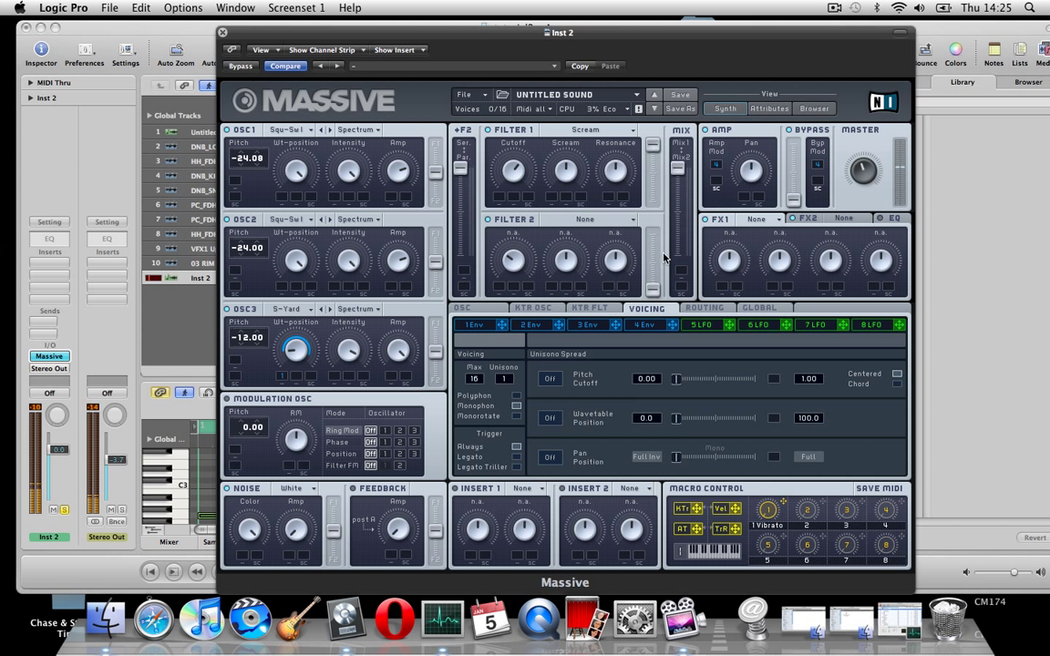
click(481, 310)
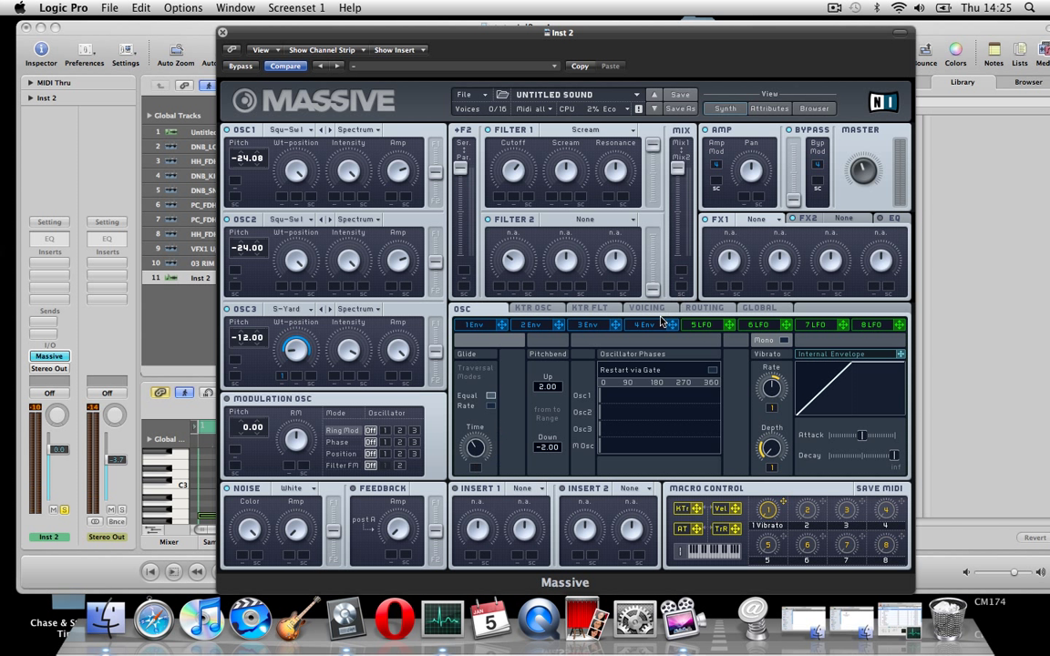
Step: Route LFO 5 to Filter 1's cutoff and give it a saw-down wave shape
click(699, 326)
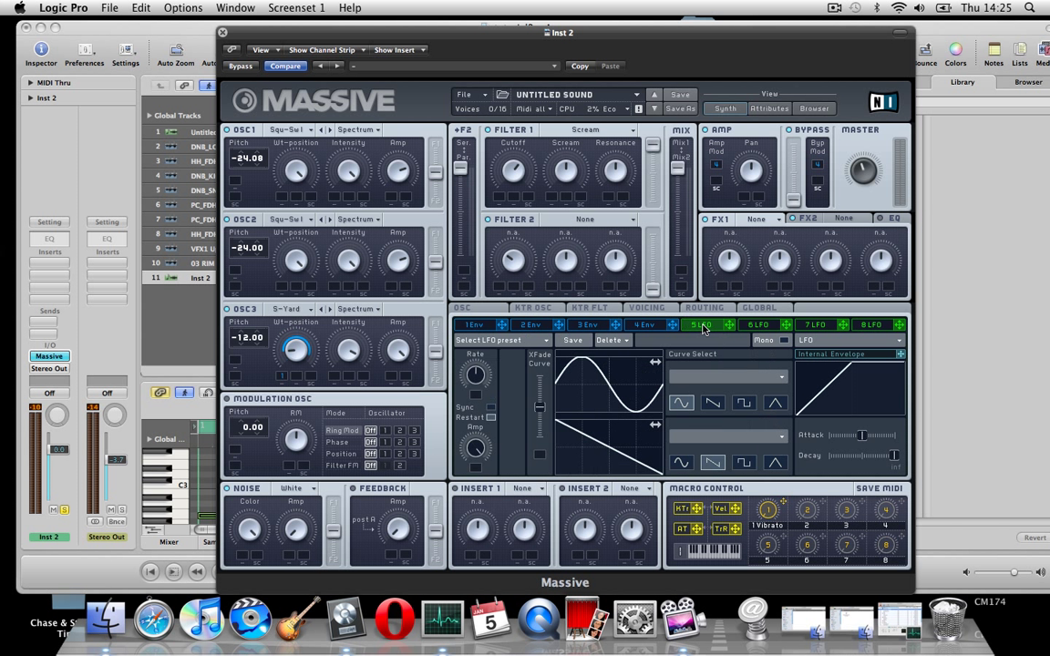
drag(702, 329, 497, 222)
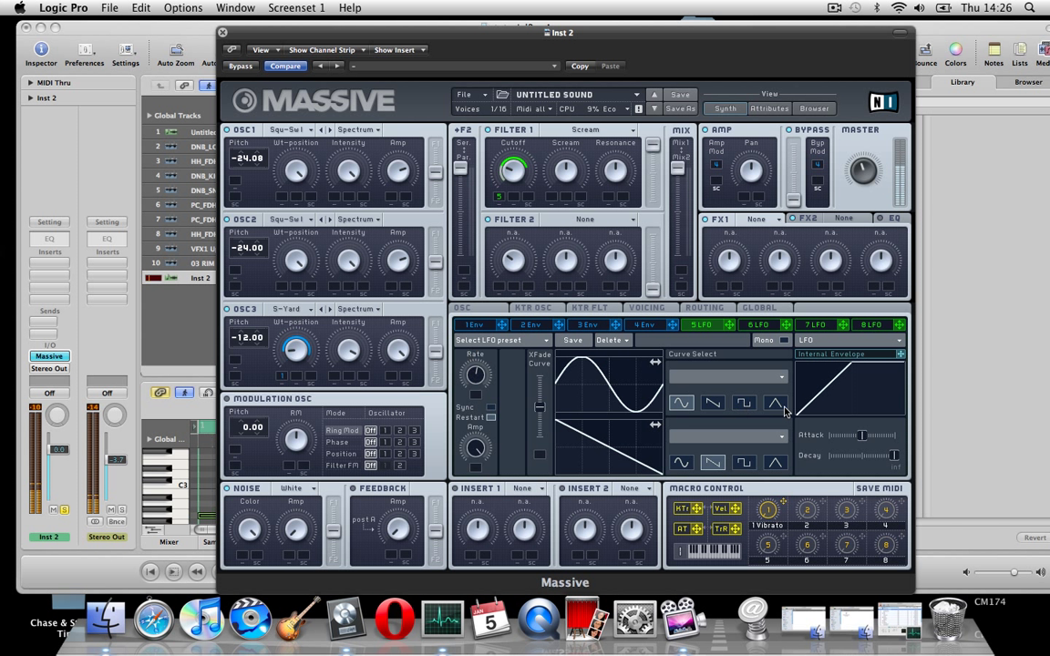
click(713, 402)
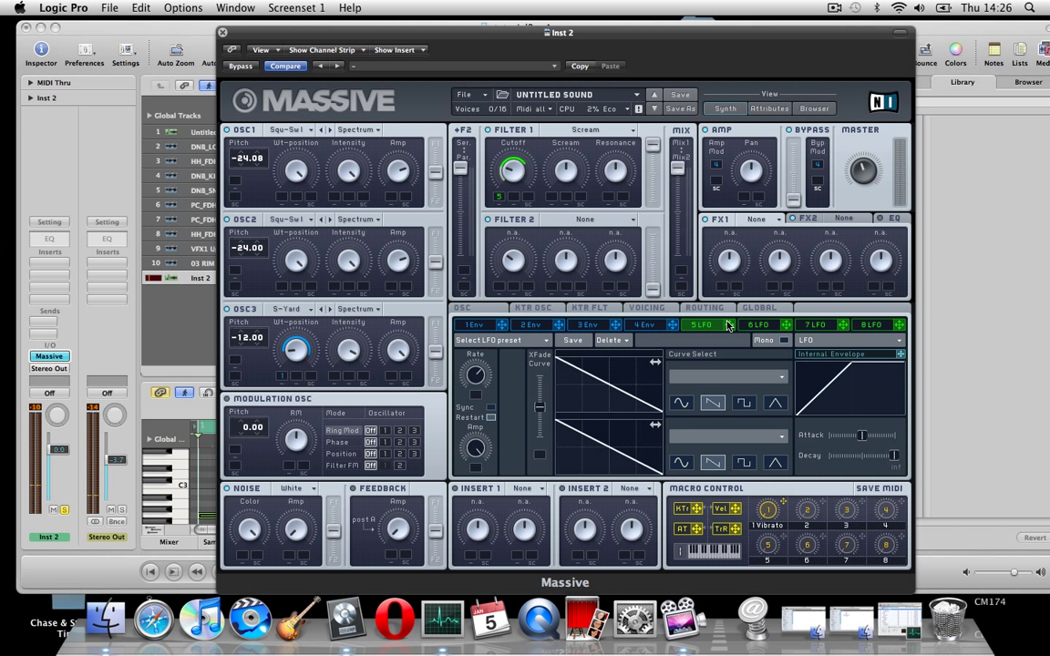
click(806, 340)
Step: Make modulator 5 a Performer with the TUTORIAL PERFORMER preset, synced at 1/4
click(802, 362)
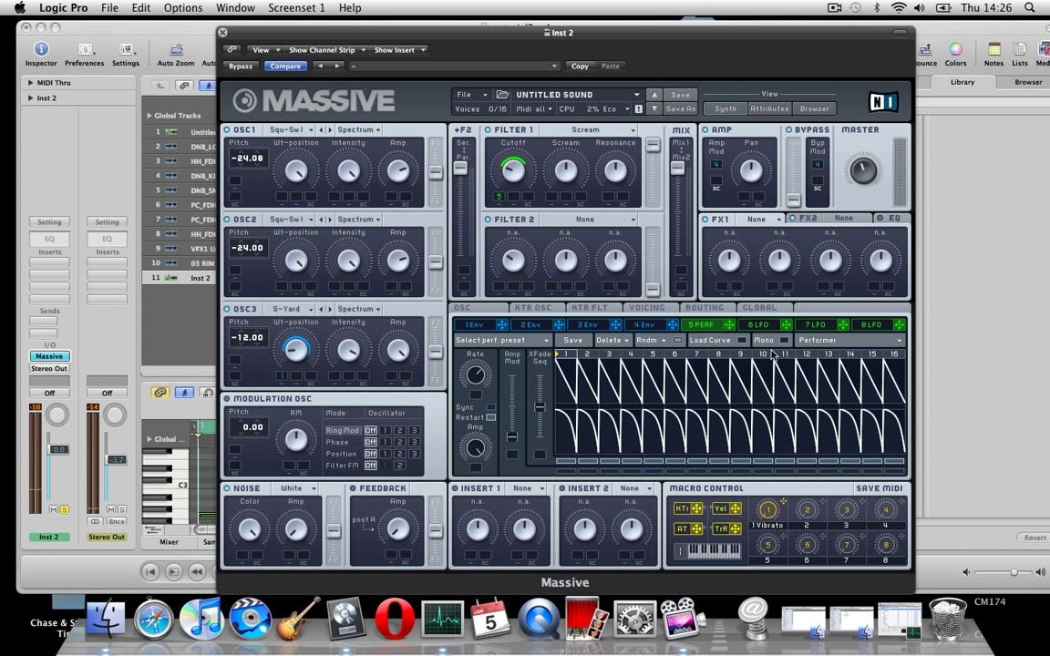
click(527, 342)
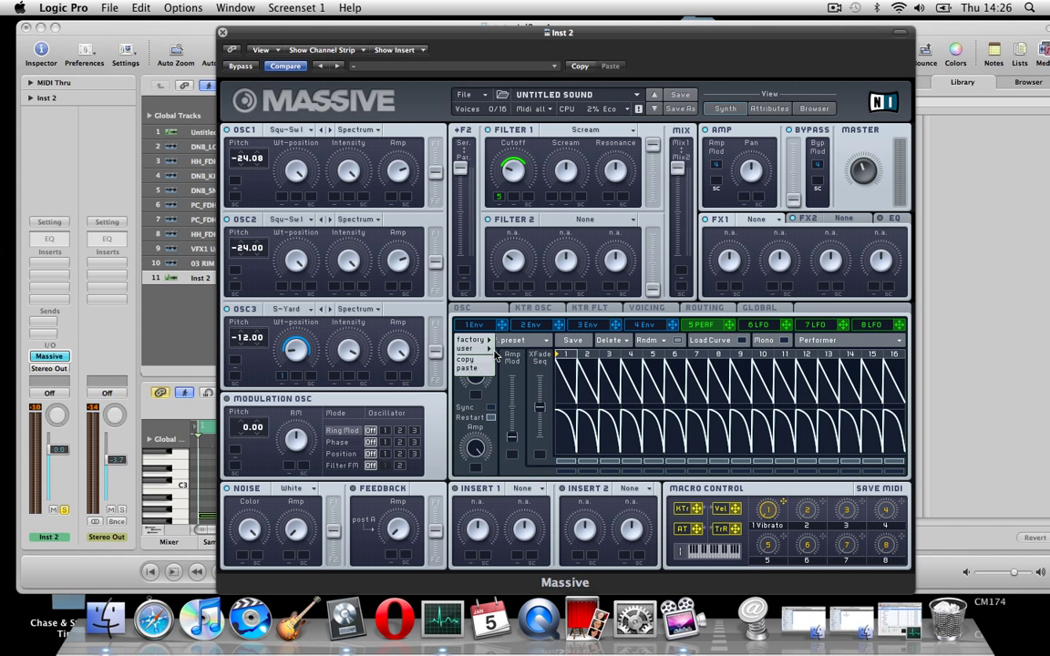
mouse_move(479, 350)
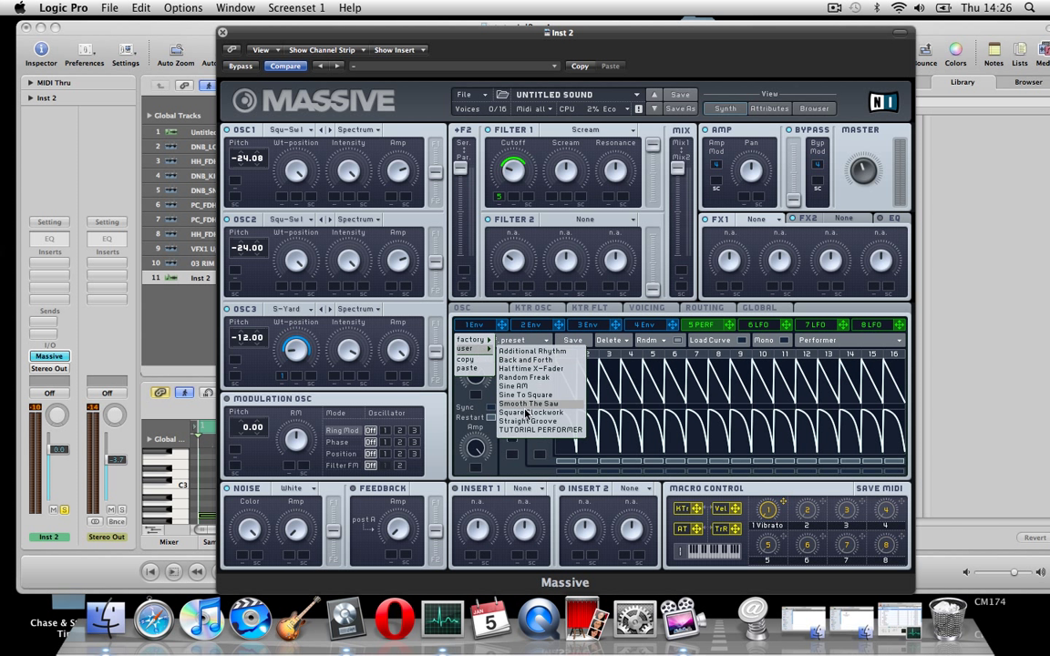
click(538, 429)
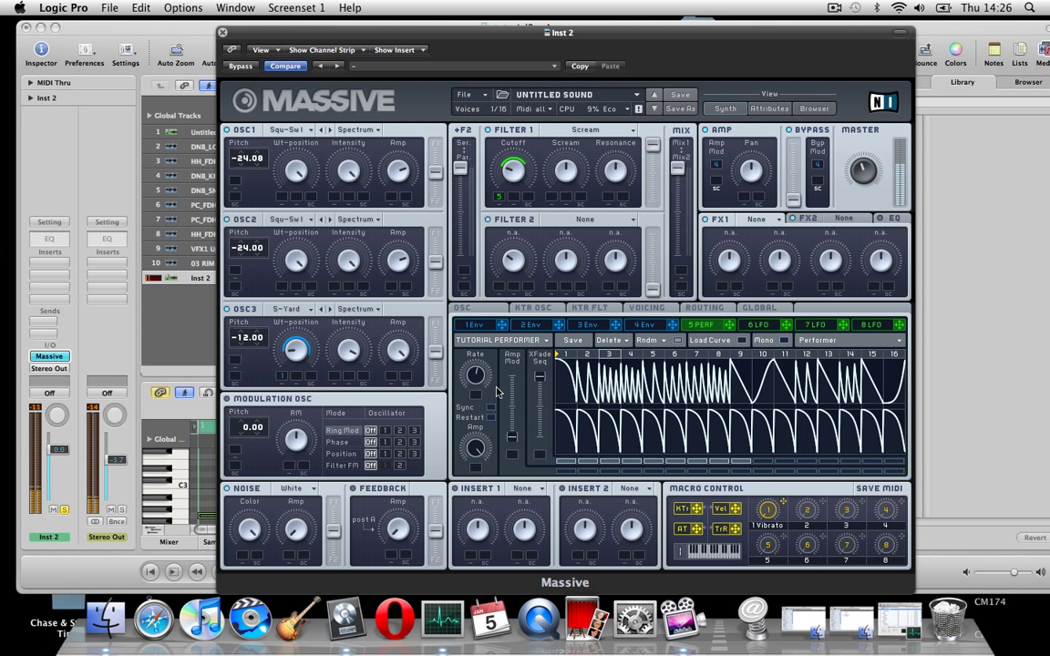
click(490, 408)
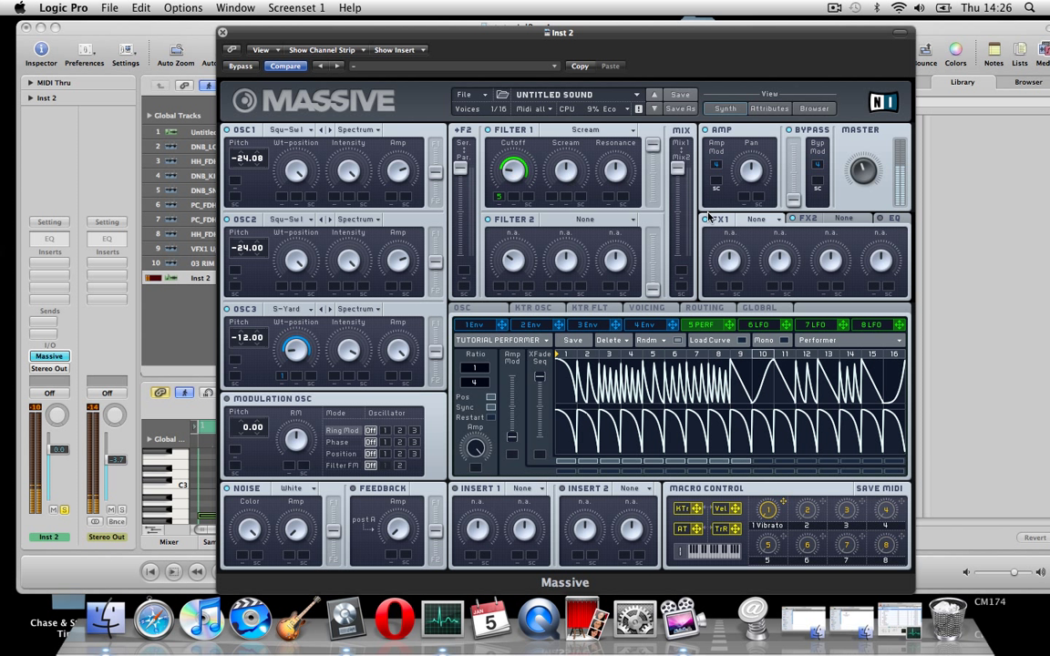
Step: Load Tele Tube into FX1 and Dimension Expander into FX2
click(757, 219)
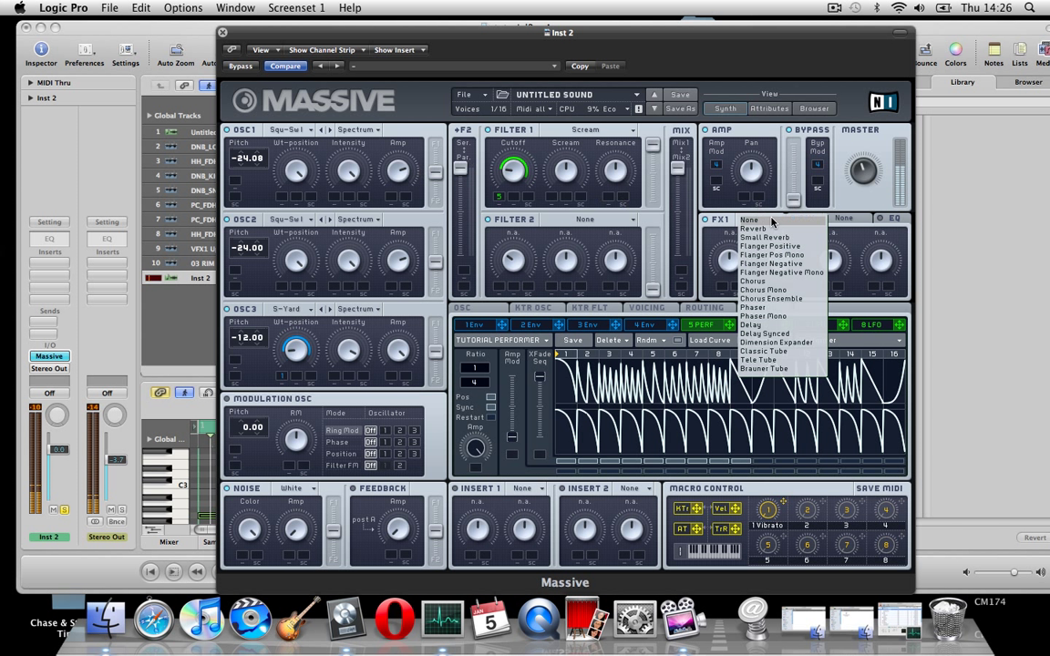
click(763, 360)
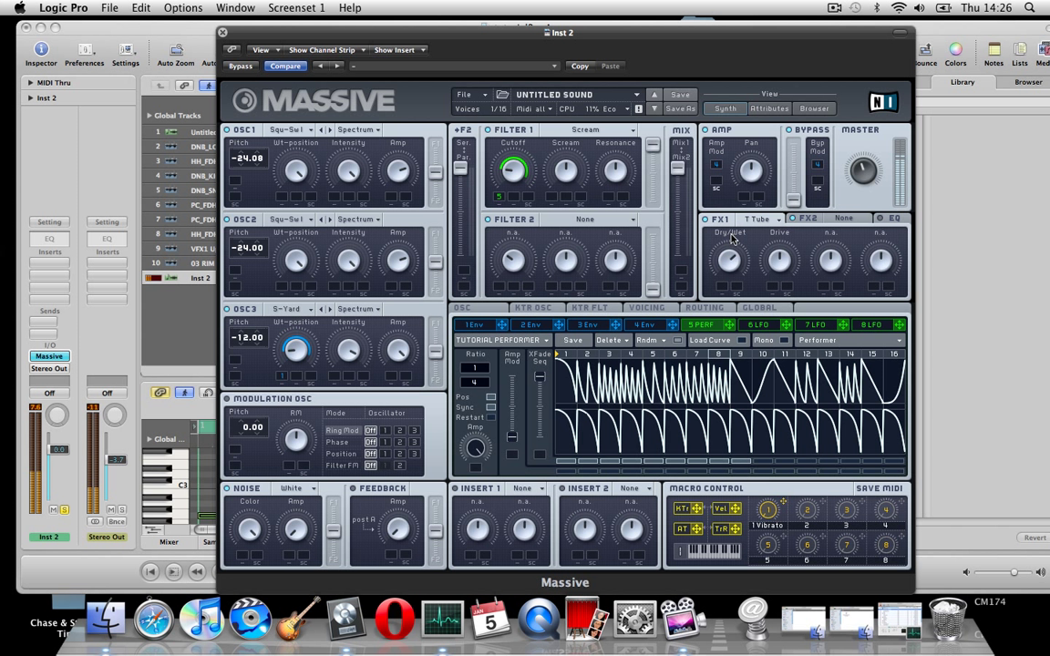
click(846, 219)
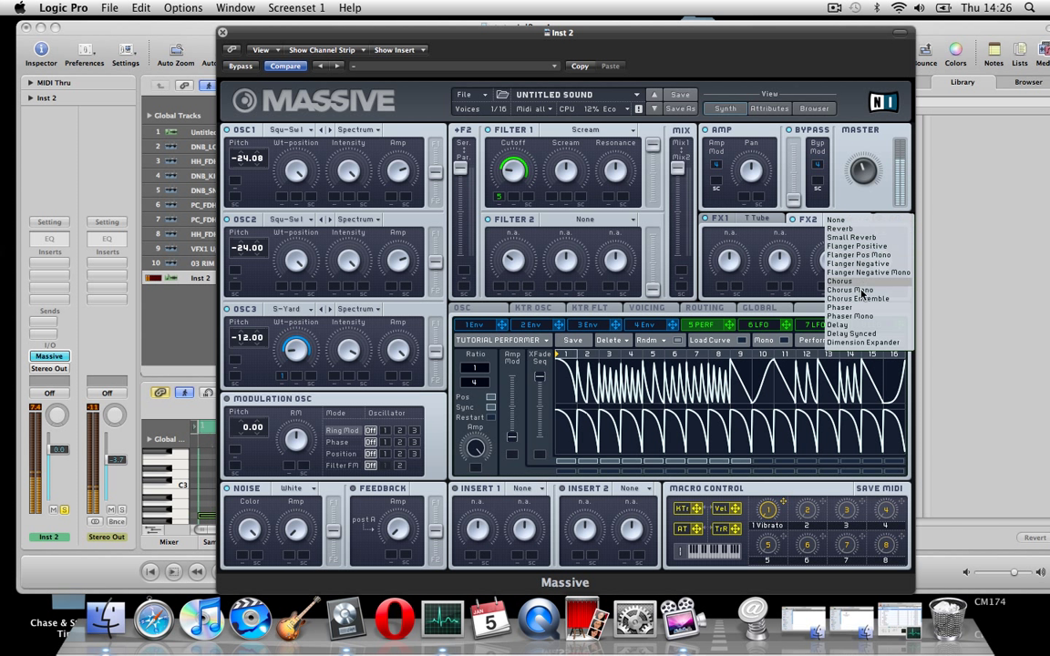
click(856, 342)
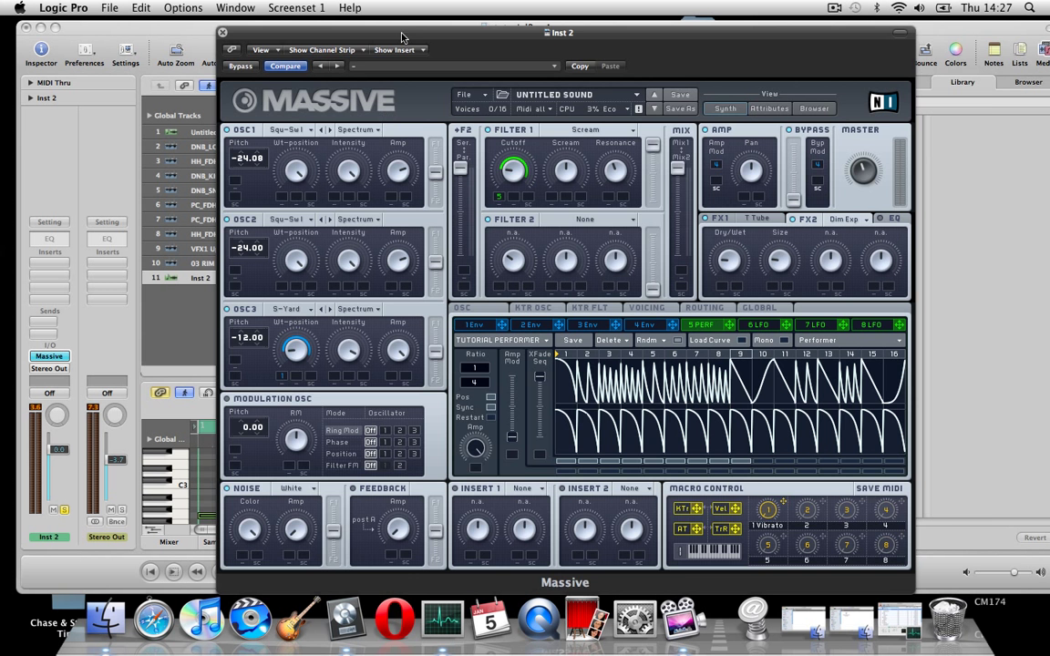
Step: Assign macro 2 to Filter 1 resonance and OSC1 intensity, and macro 1 to OSC1 wavetable position
drag(402, 36, 507, 34)
key(space)
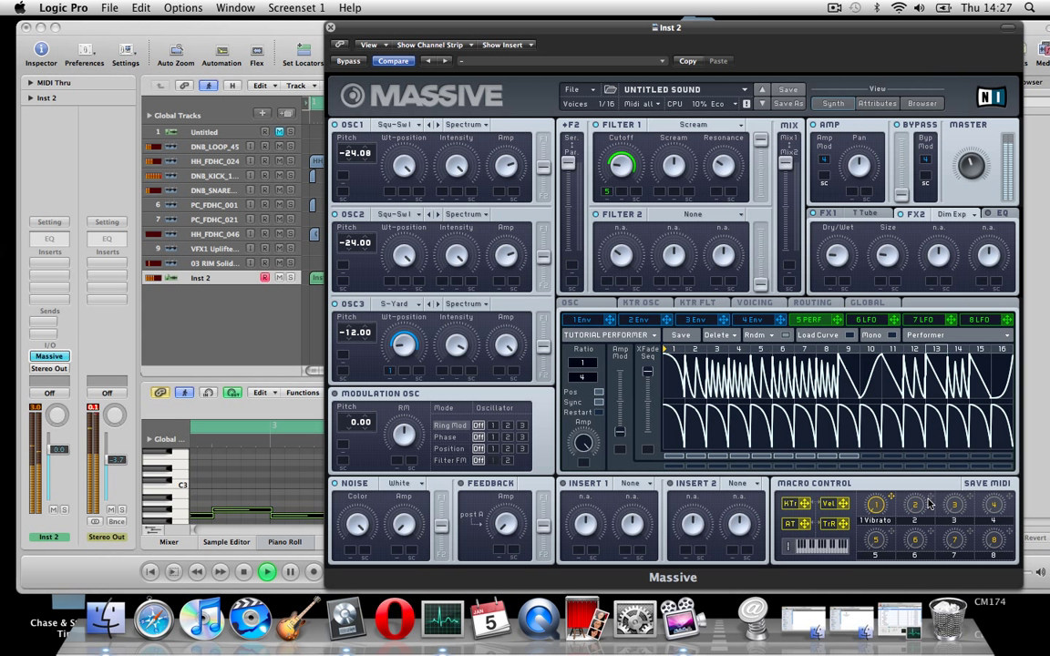
drag(933, 499, 719, 211)
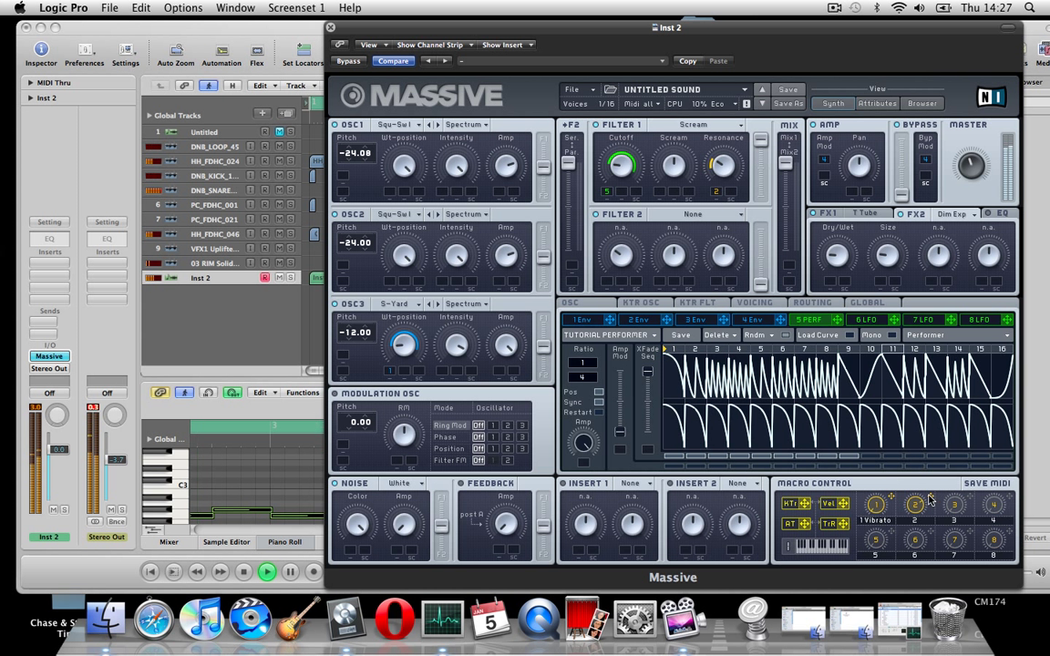
drag(929, 498, 459, 175)
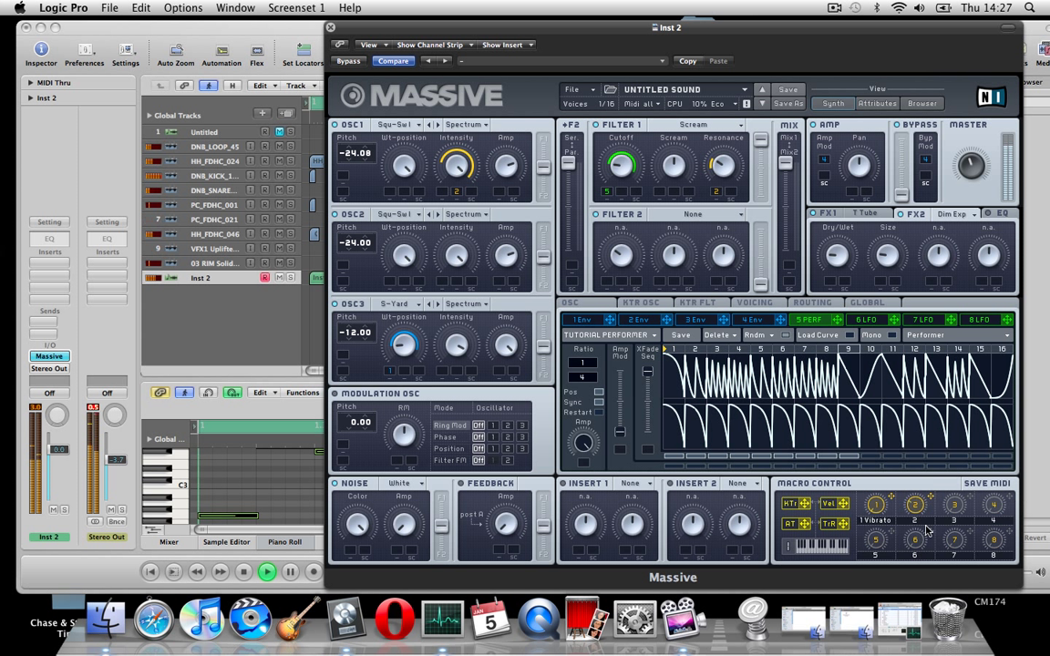
drag(891, 498, 389, 202)
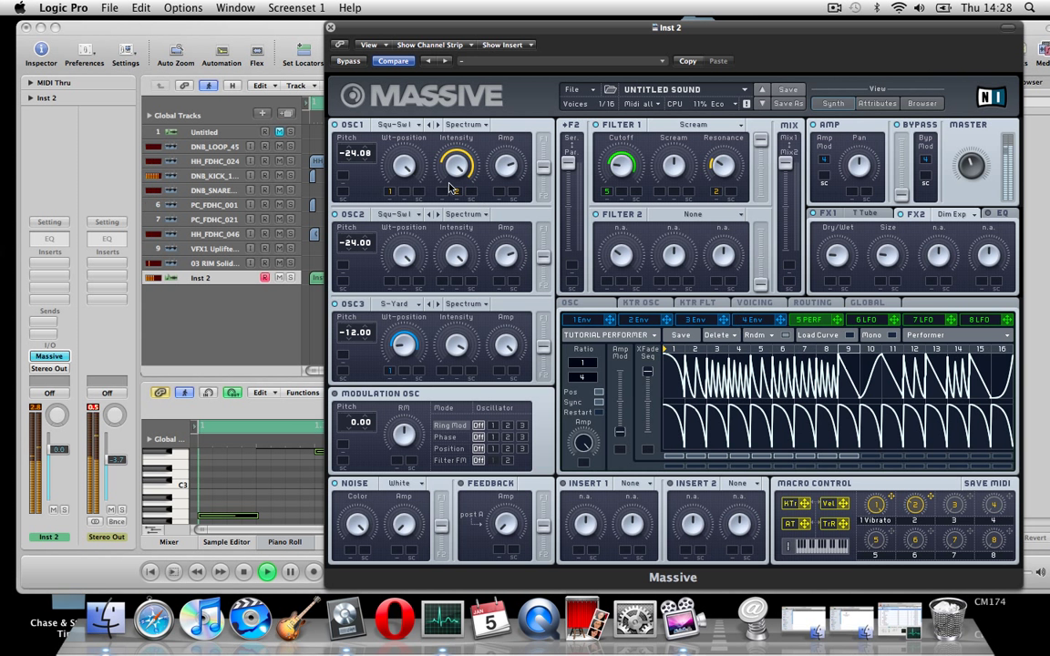
key(space)
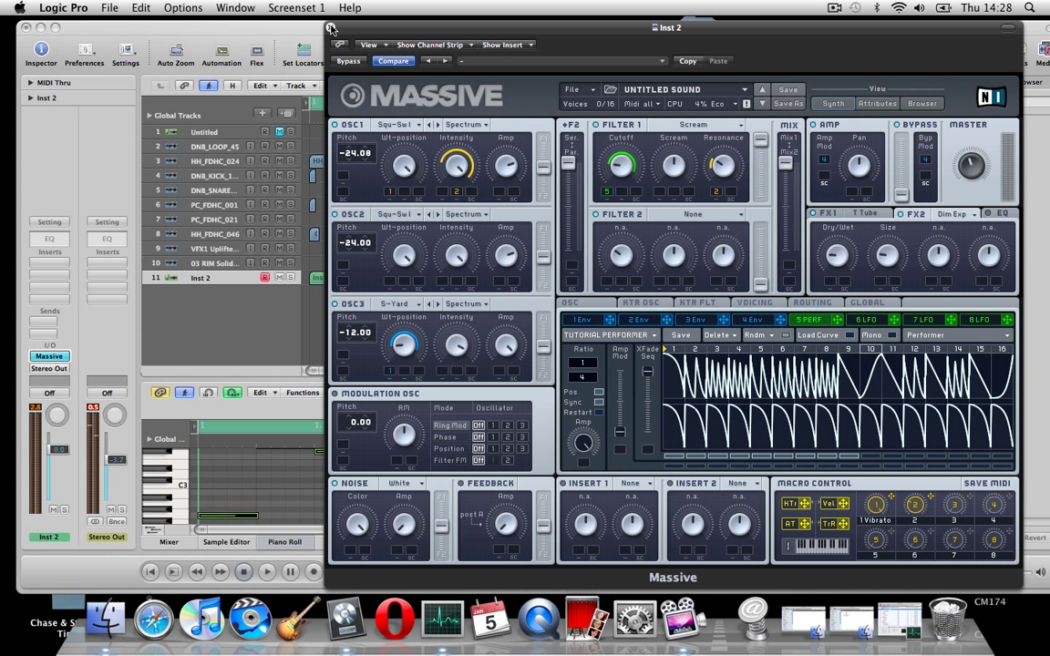
Step: Close Massive and insert a stereo Compressor on the Inst 2 channel
click(331, 29)
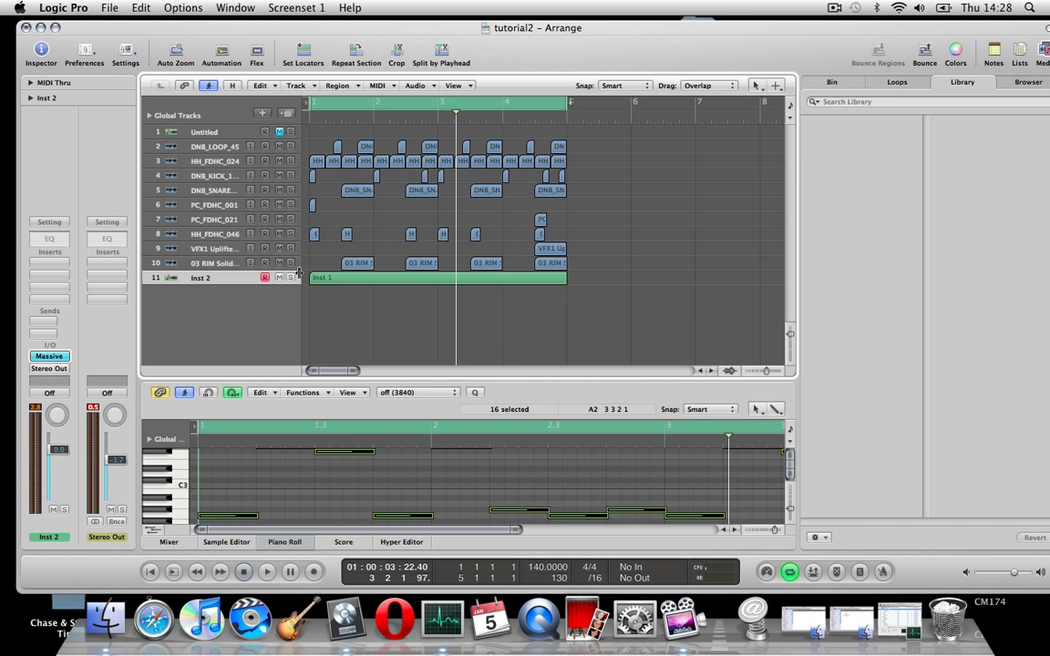
click(208, 278)
click(39, 264)
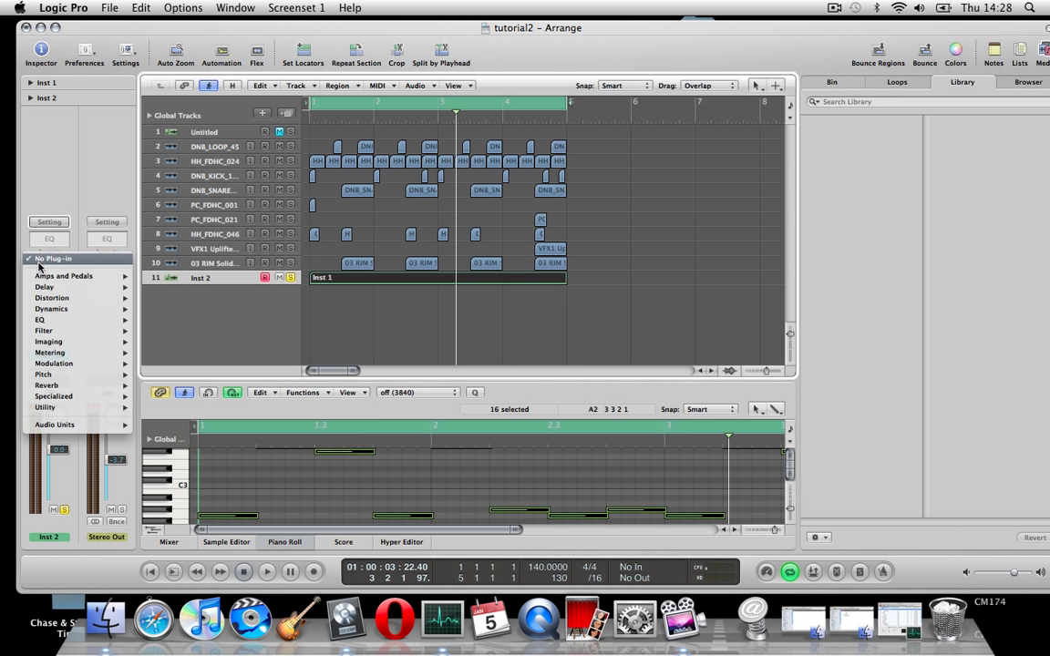
mouse_move(78, 366)
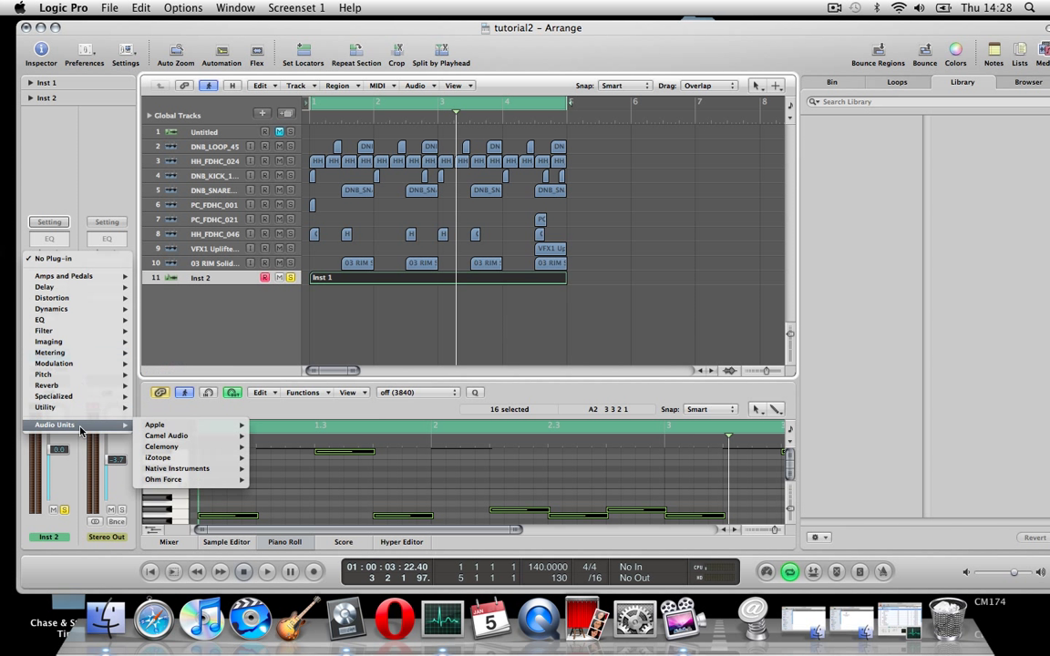
click(87, 205)
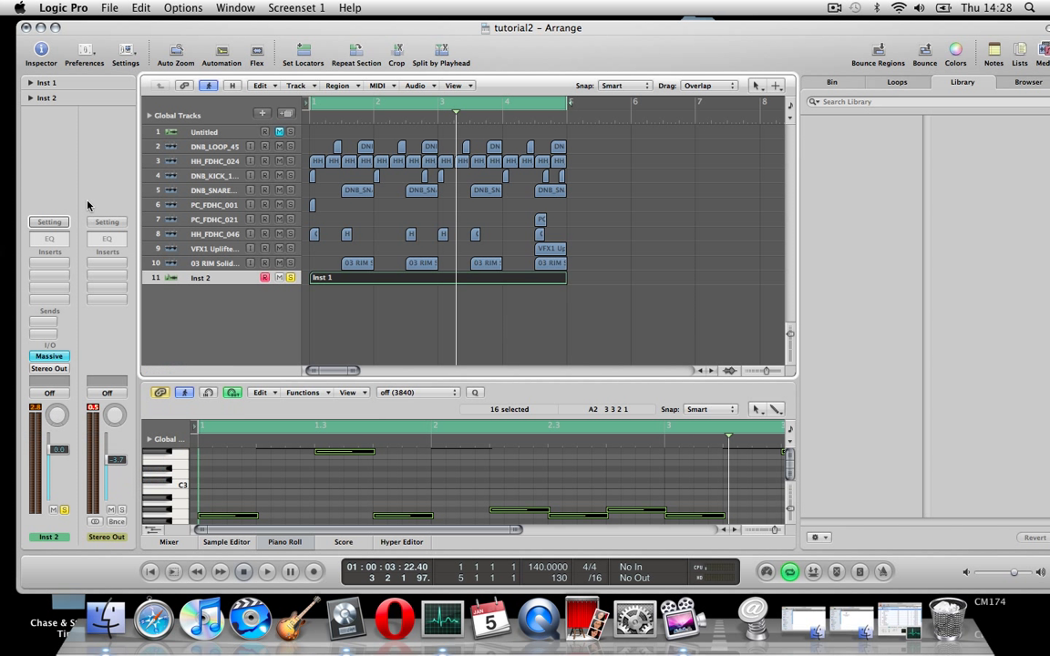
click(48, 262)
mouse_move(67, 311)
mouse_move(193, 319)
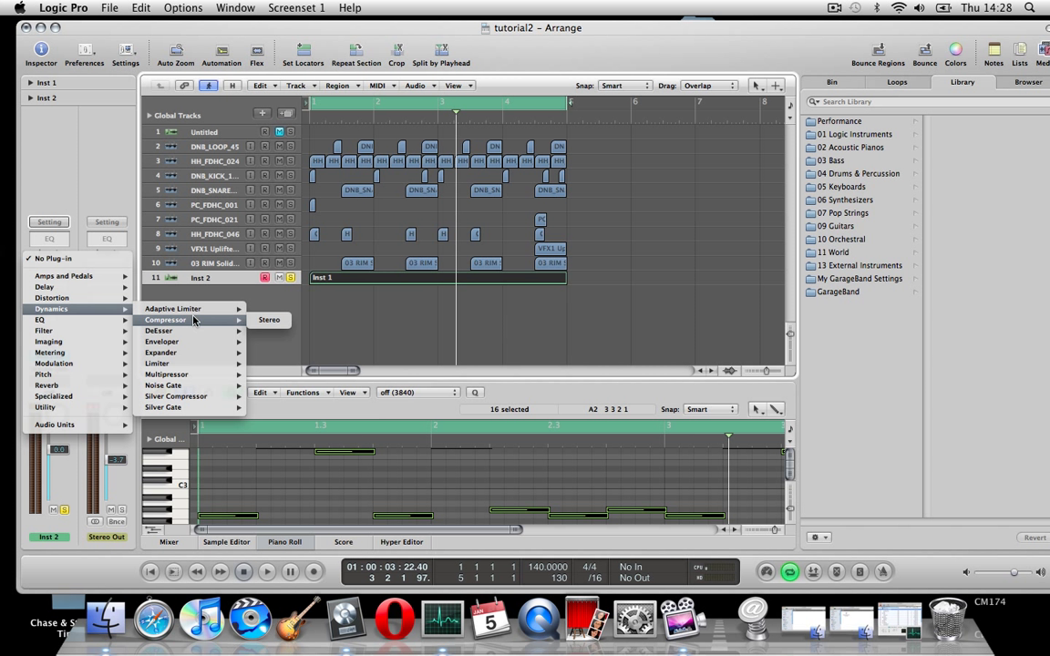
click(267, 320)
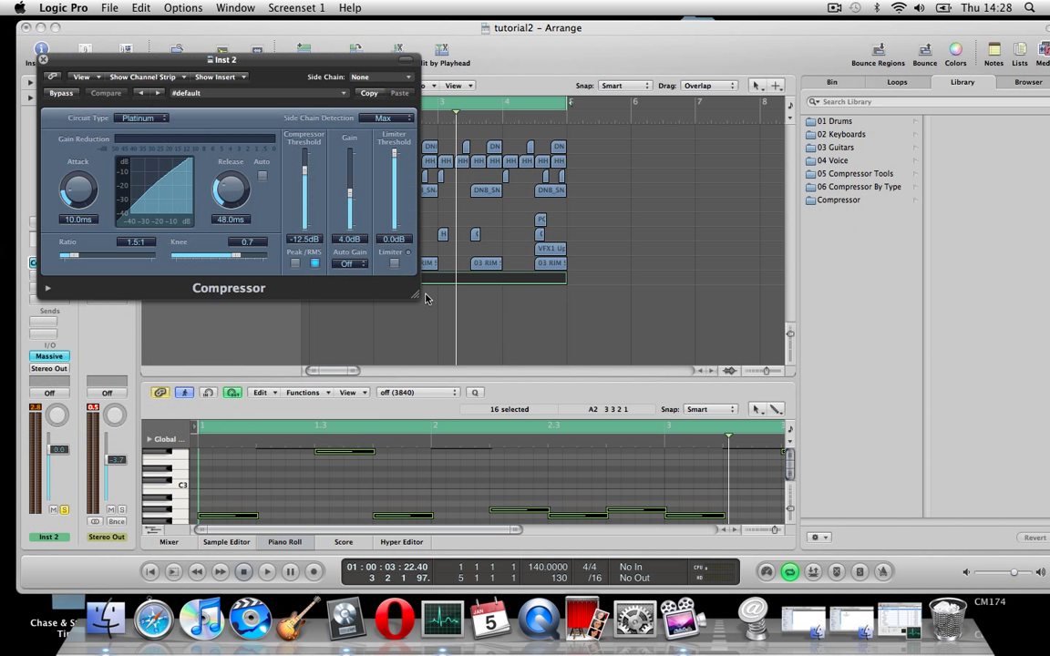
Step: Enable the compressor's limiter, set attack to 11 ms and ratio to 2.0:1
click(394, 264)
key(space)
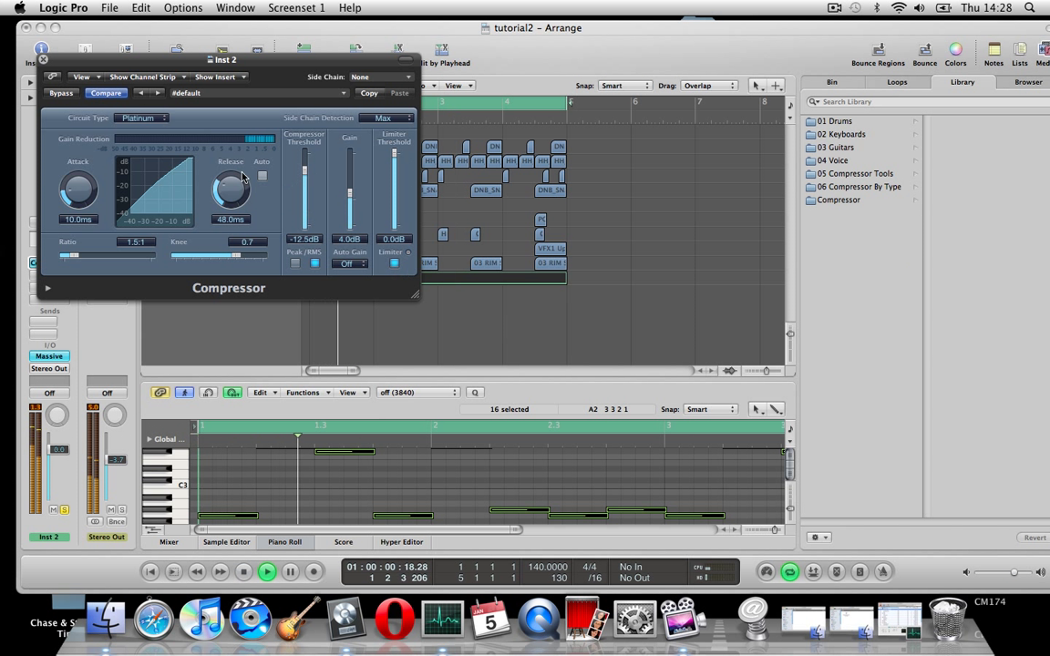
drag(79, 188, 78, 185)
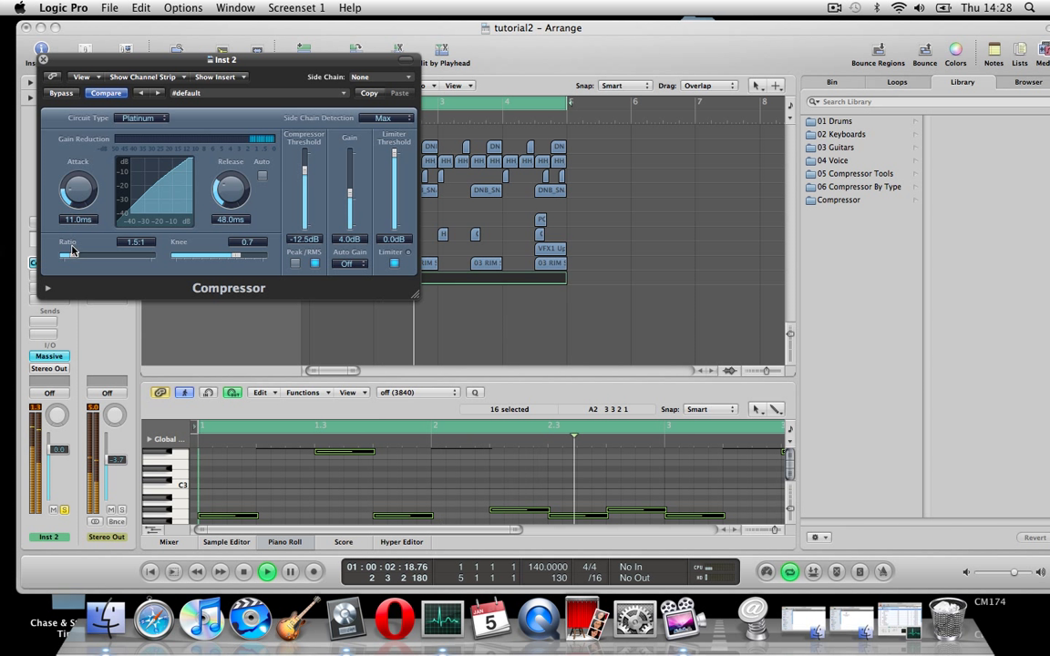
drag(74, 256, 102, 258)
click(43, 59)
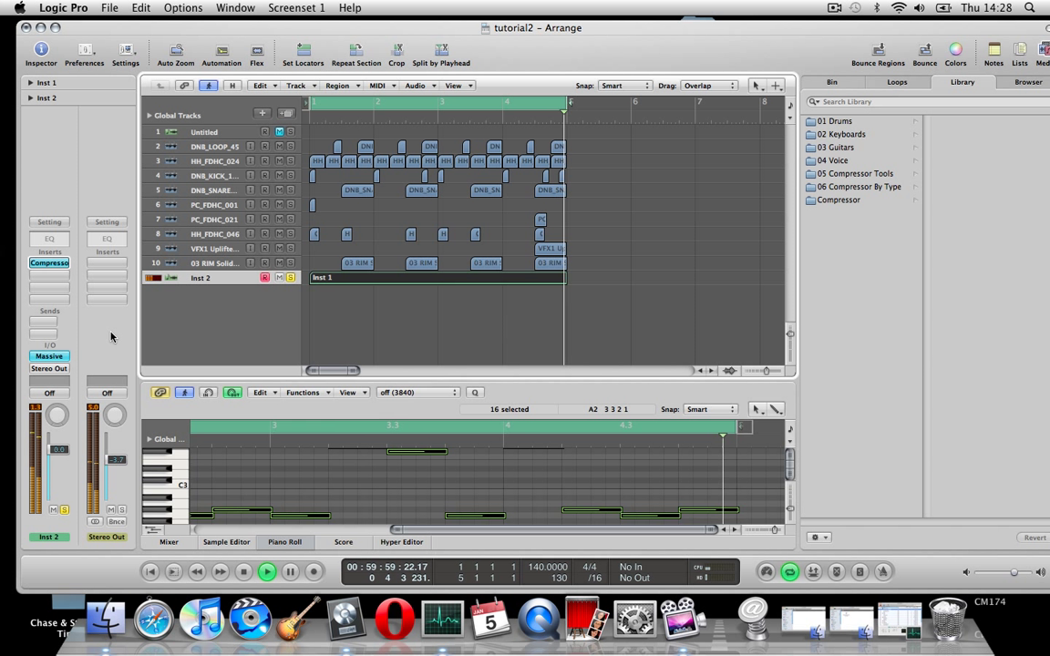
Step: Send Inst 2 to Bus 1 and raise the send level to about -1.0 dB
click(46, 323)
mouse_move(41, 335)
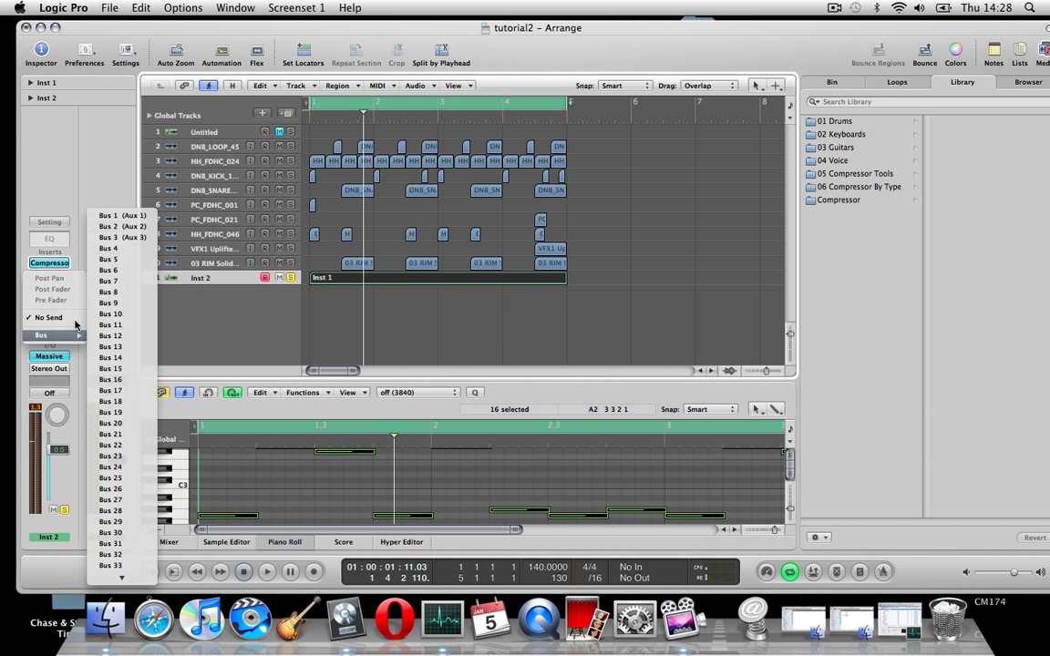
click(125, 217)
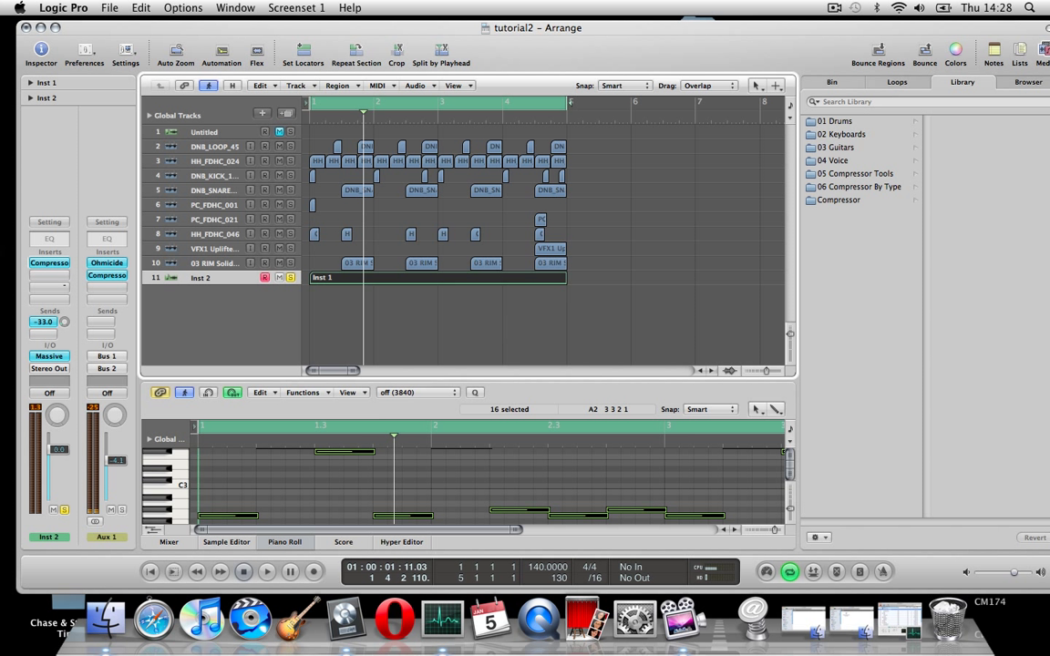
key(space)
drag(64, 322, 66, 235)
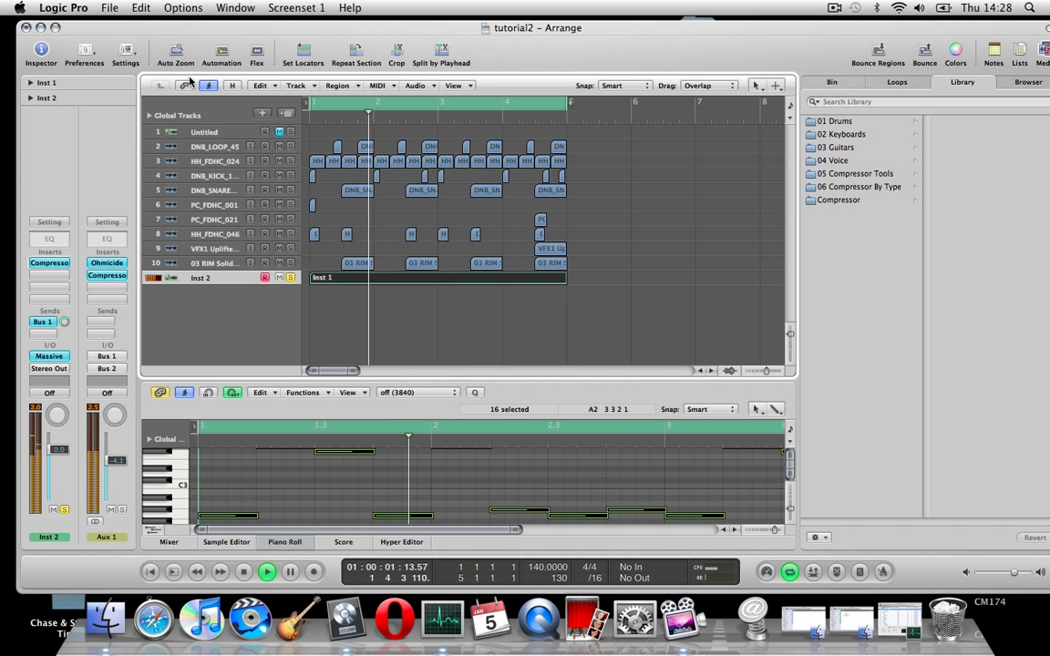
click(236, 9)
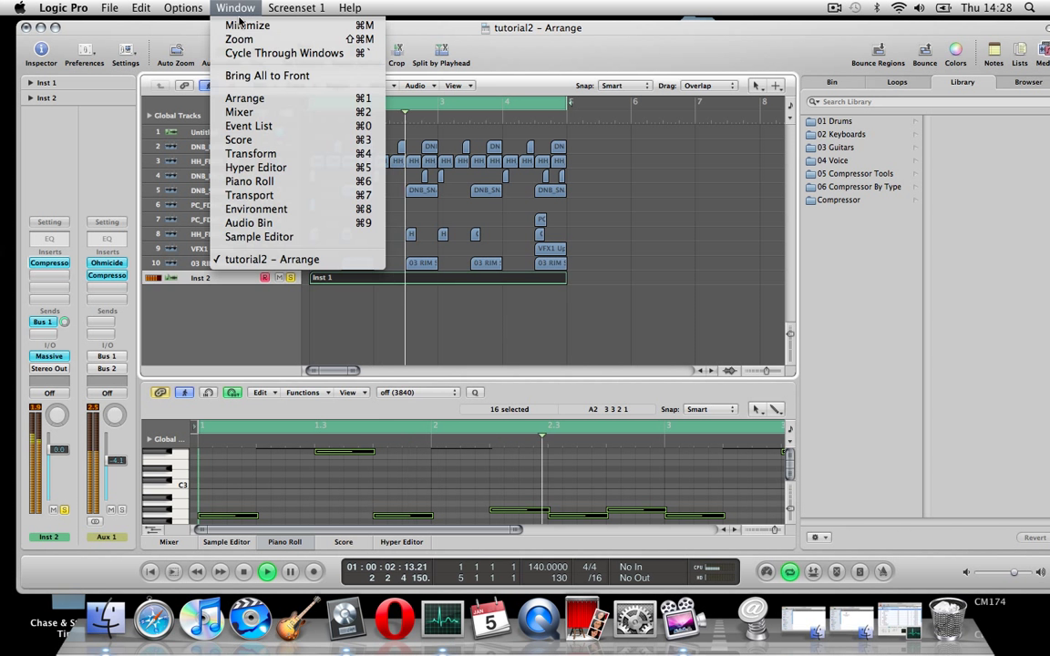
Step: In the Mixer, route the Inst 2 channel's output to Bus 2
click(244, 111)
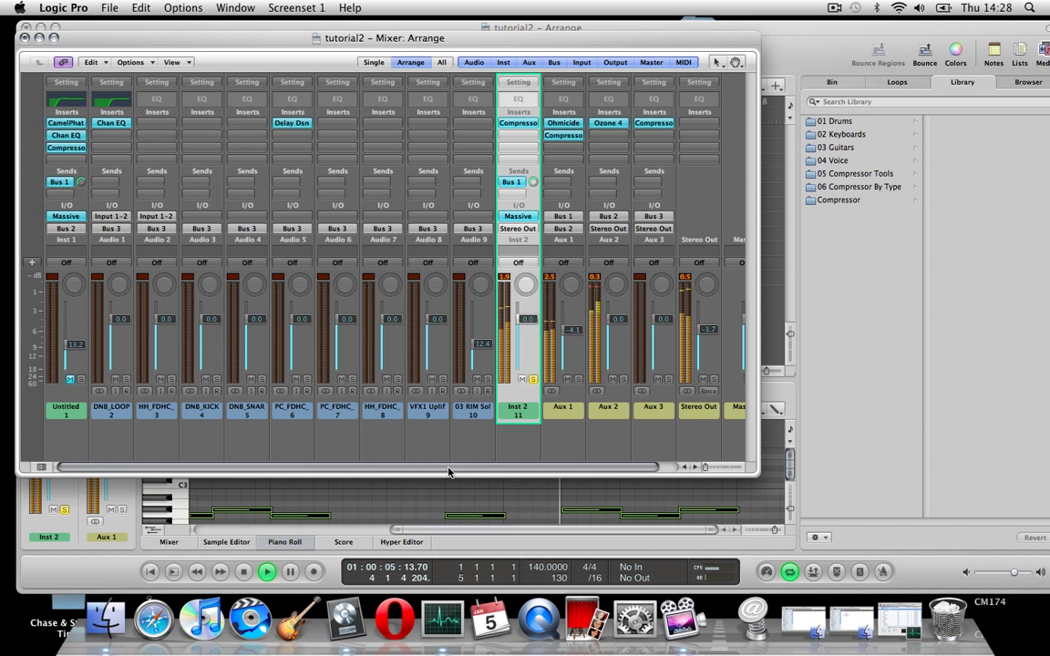
scroll(497, 455, right, 2)
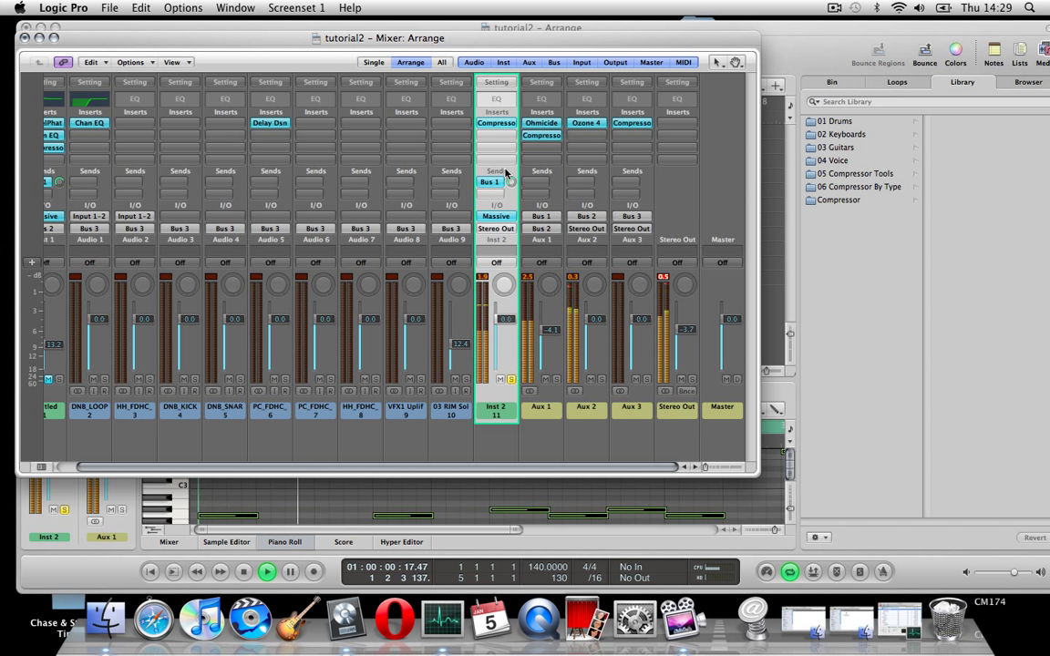
click(557, 188)
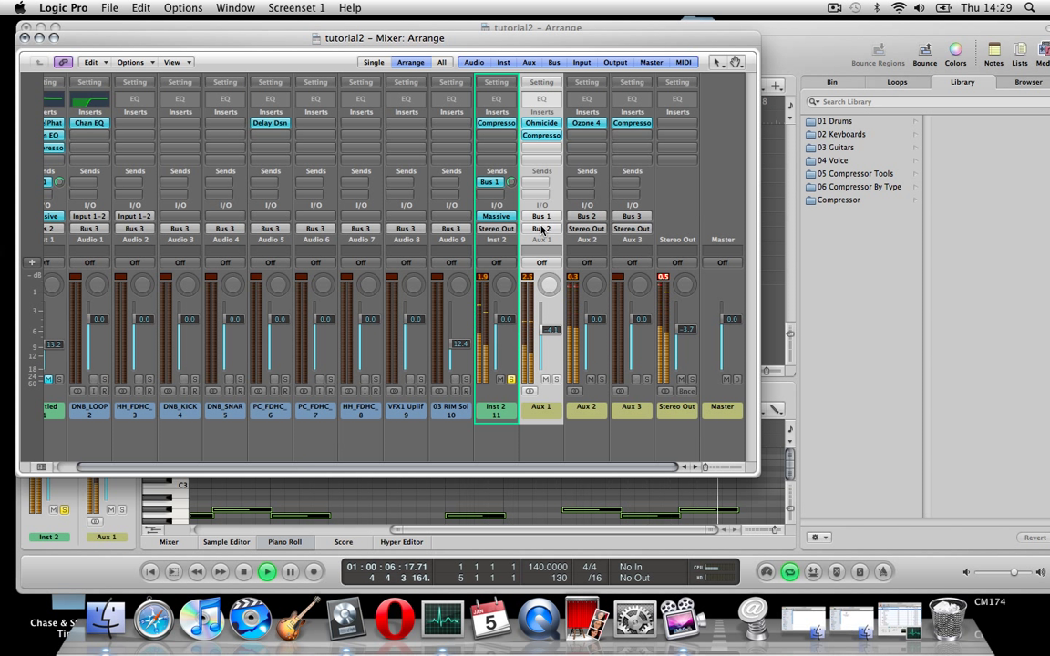
click(499, 229)
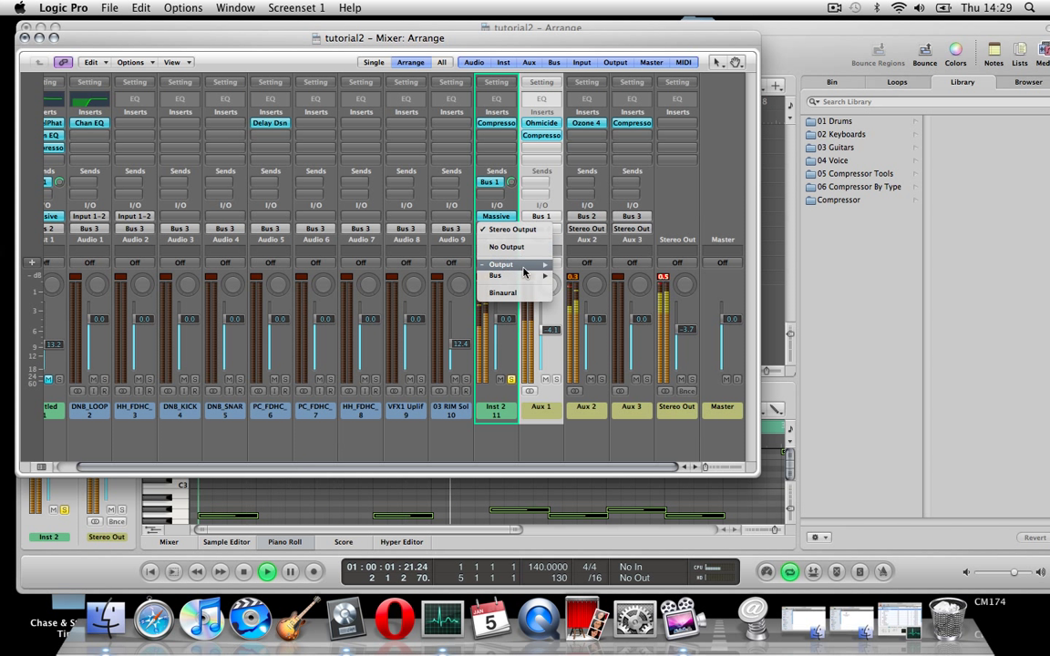
mouse_move(527, 275)
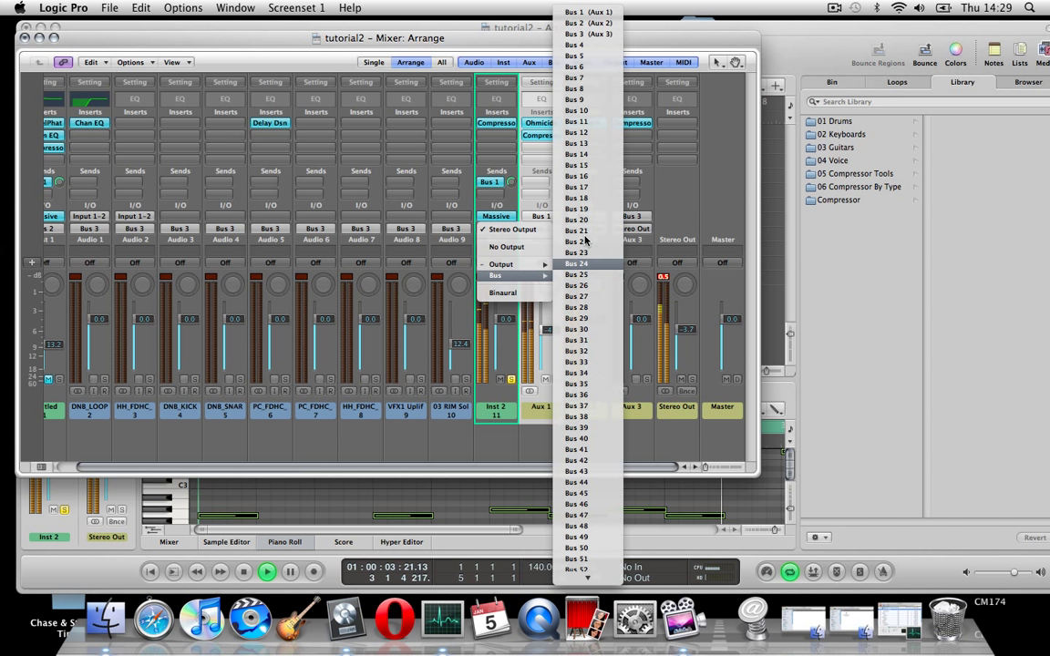
click(597, 27)
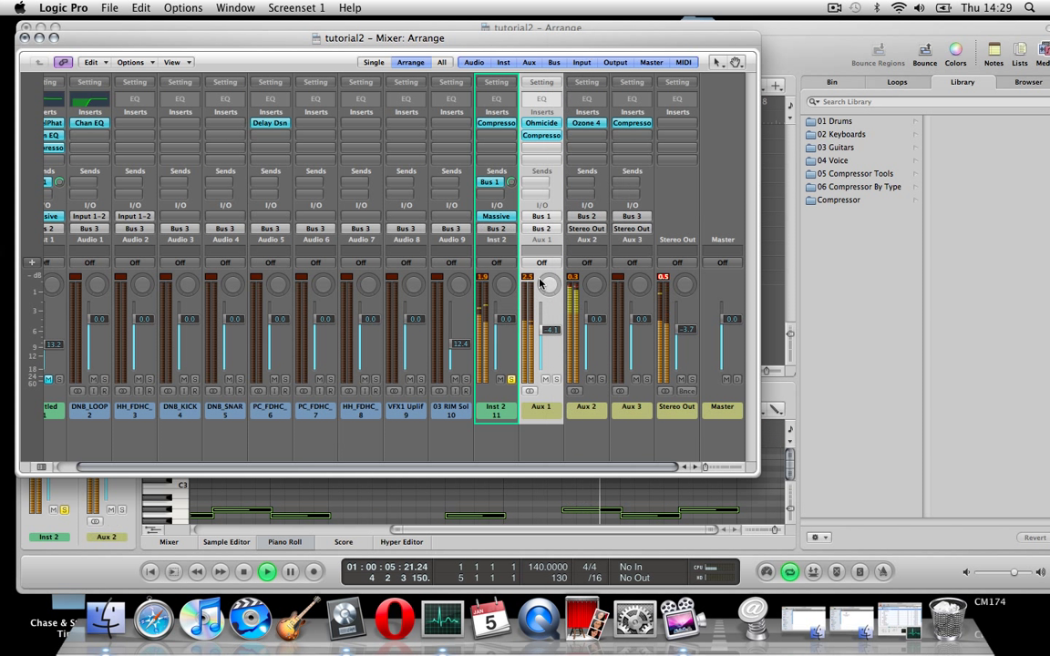
Step: Check the Ozone 4 plug-in on Aux 2, then close the Mixer
click(592, 164)
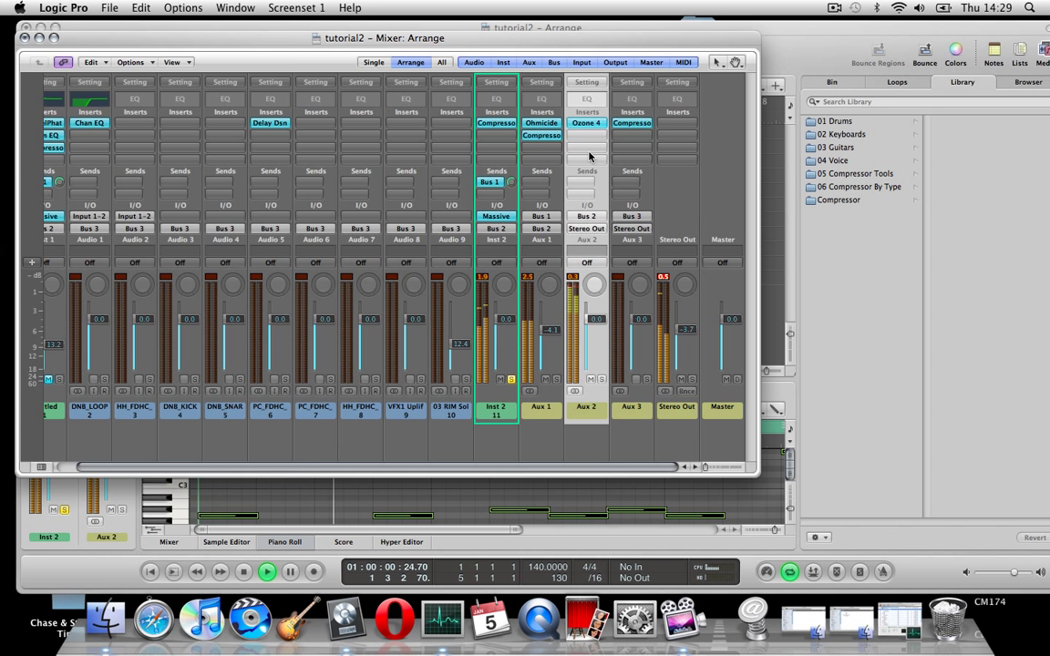
click(586, 123)
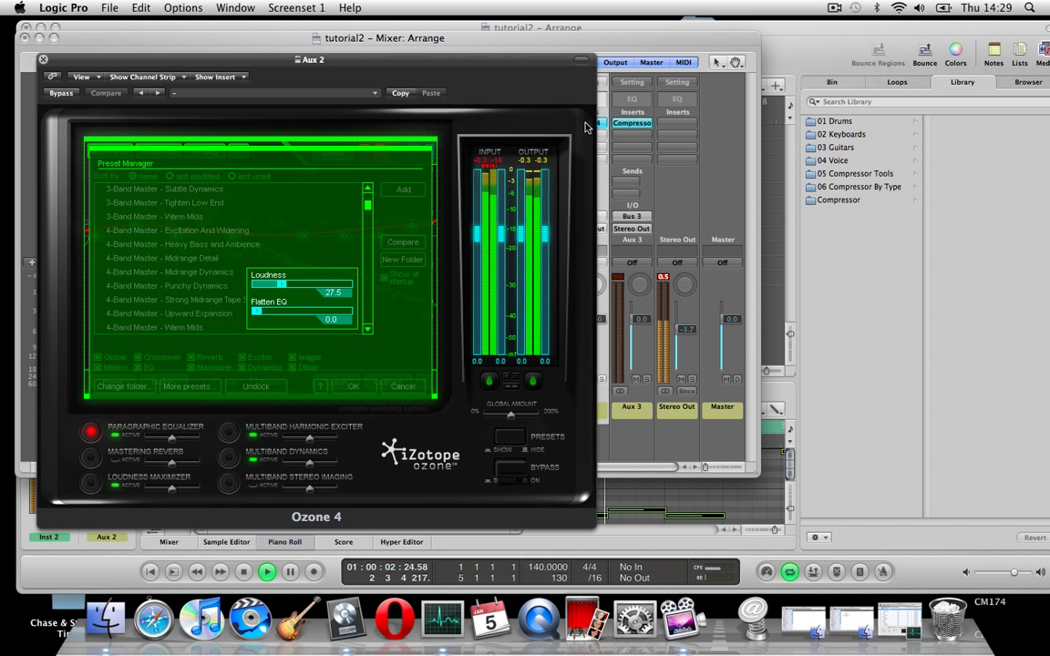
click(43, 60)
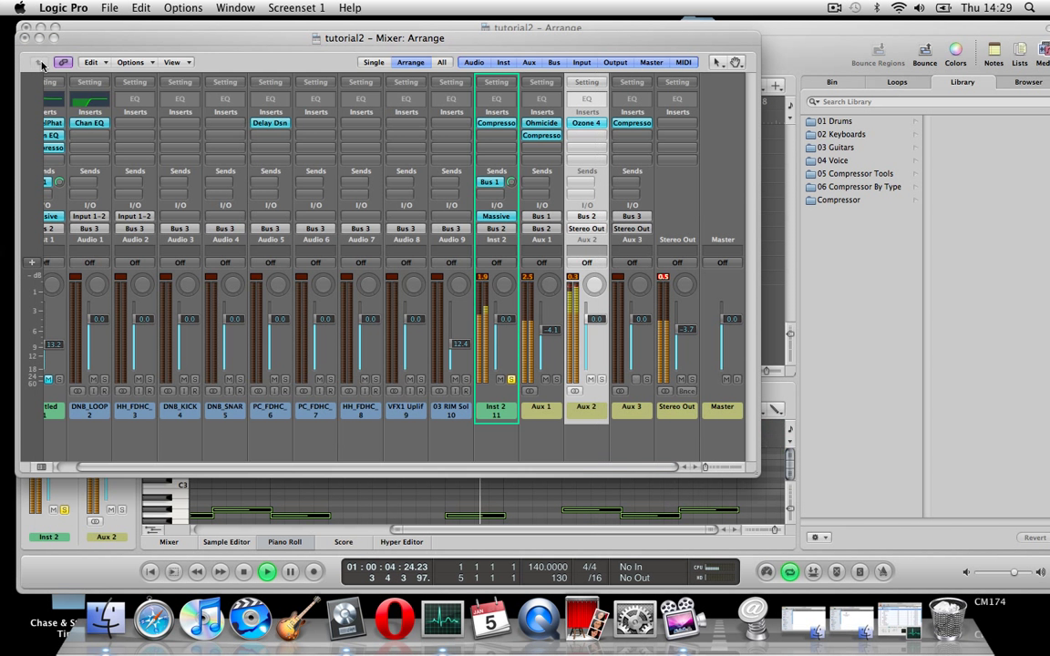
click(25, 37)
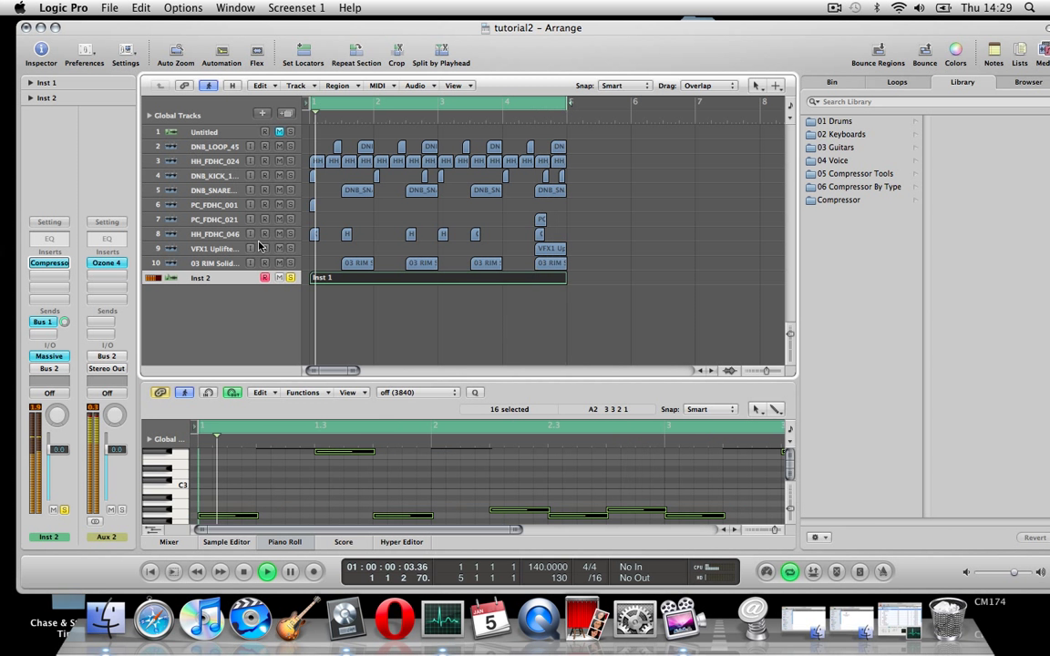
Step: Set Massive's Performer ratio lower value to 4, dismiss the overload alert, and move the window aside
click(49, 357)
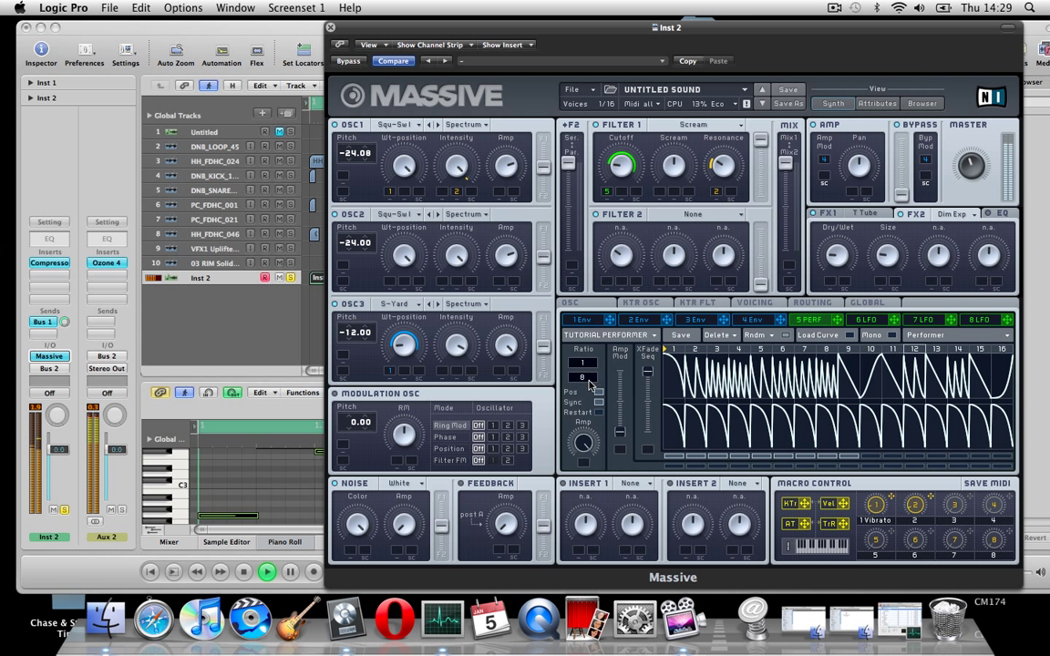
drag(589, 392, 589, 386)
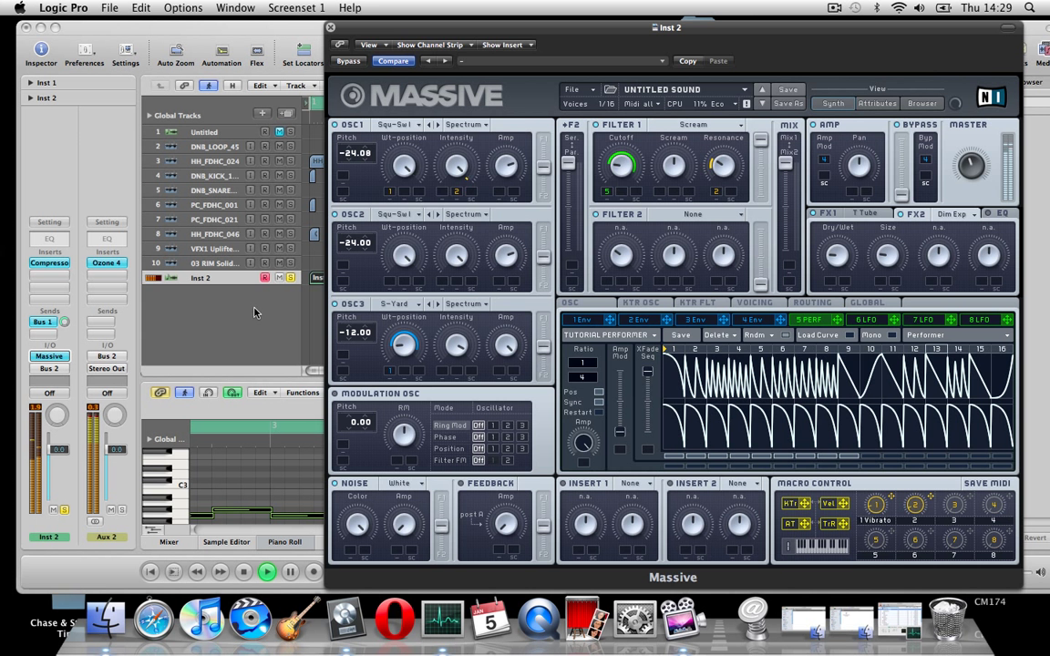
key(Return)
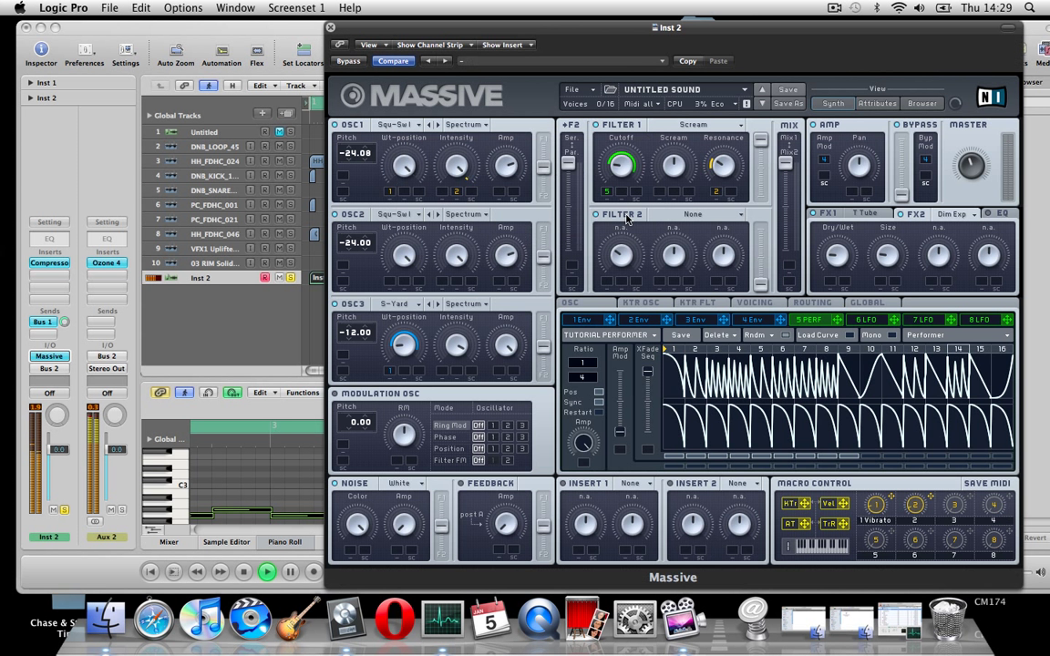
drag(465, 30, 518, 43)
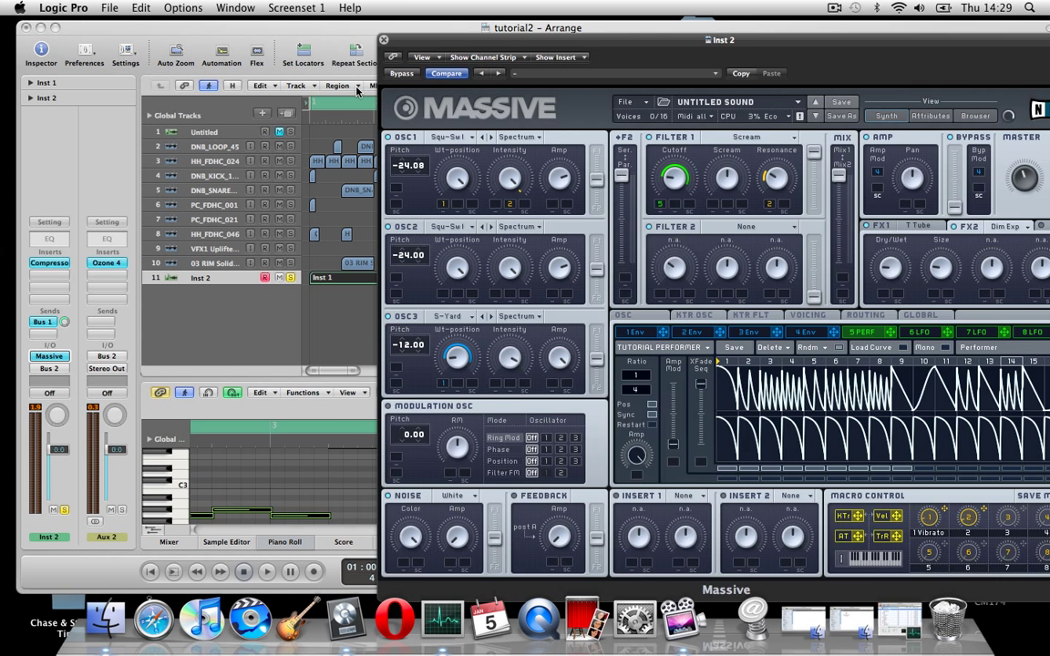
drag(755, 39, 809, 6)
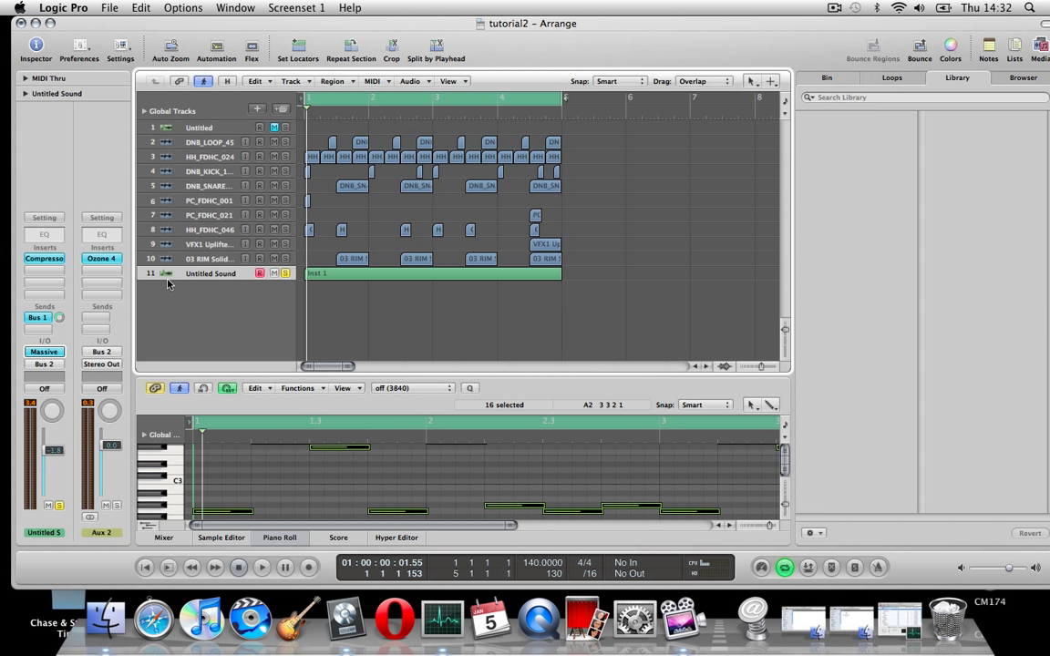
Step: Replace Ohmicide on the Aux 1 bus with Guitar Amp Pro
click(314, 273)
click(36, 318)
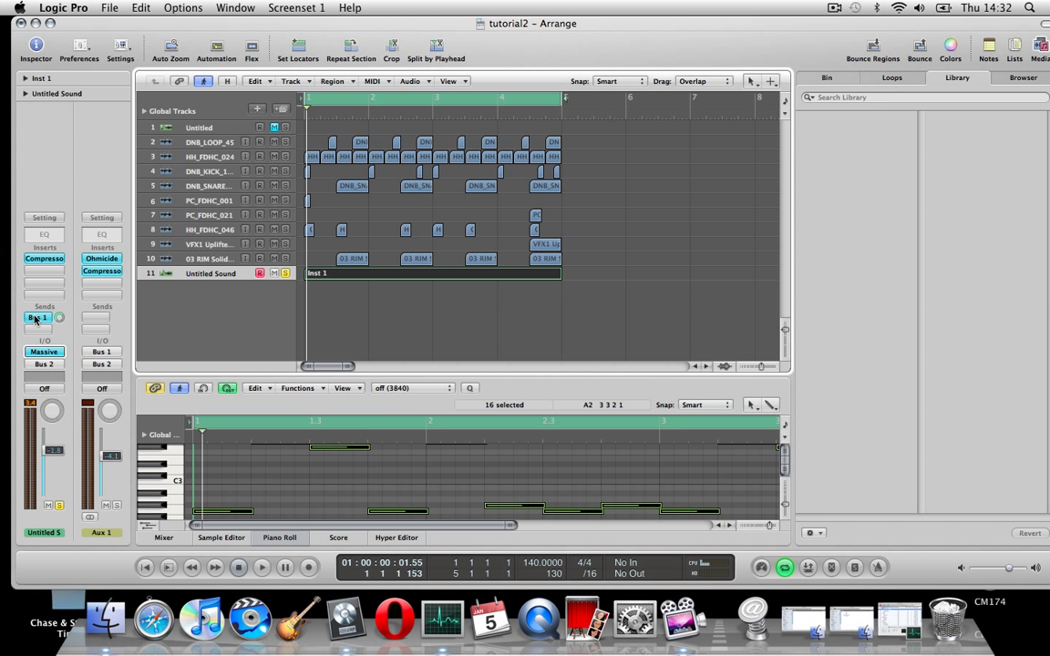
click(102, 260)
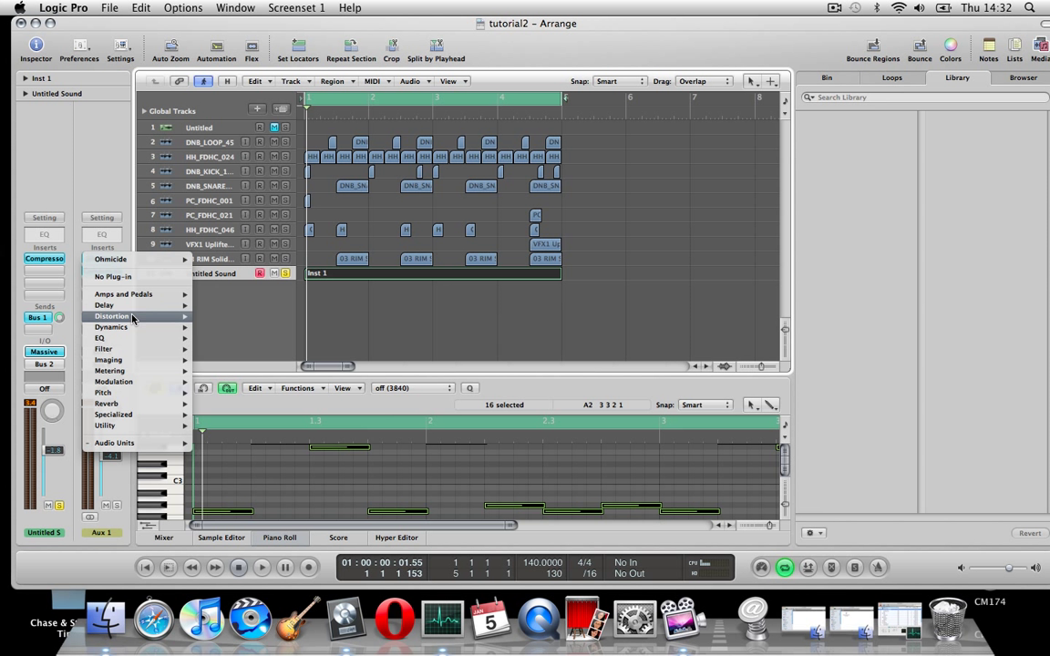
mouse_move(189, 298)
mouse_move(268, 319)
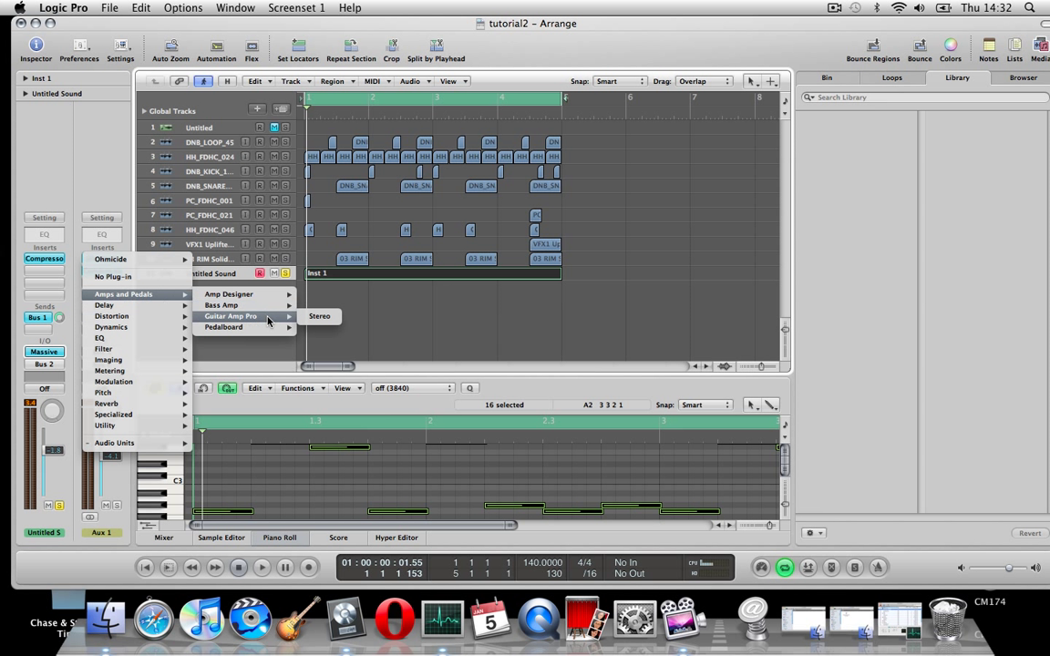
click(318, 317)
Step: While playing back, boost the amp's bass, raise treble to 8.7, and choose the Condenser mic
key(space)
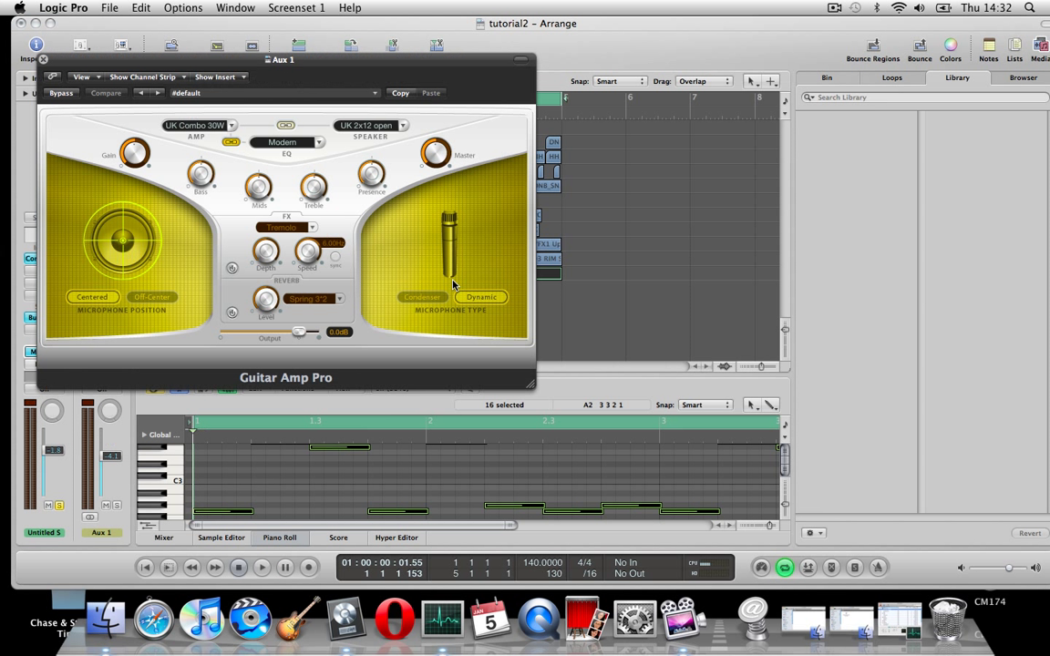
drag(201, 173, 207, 136)
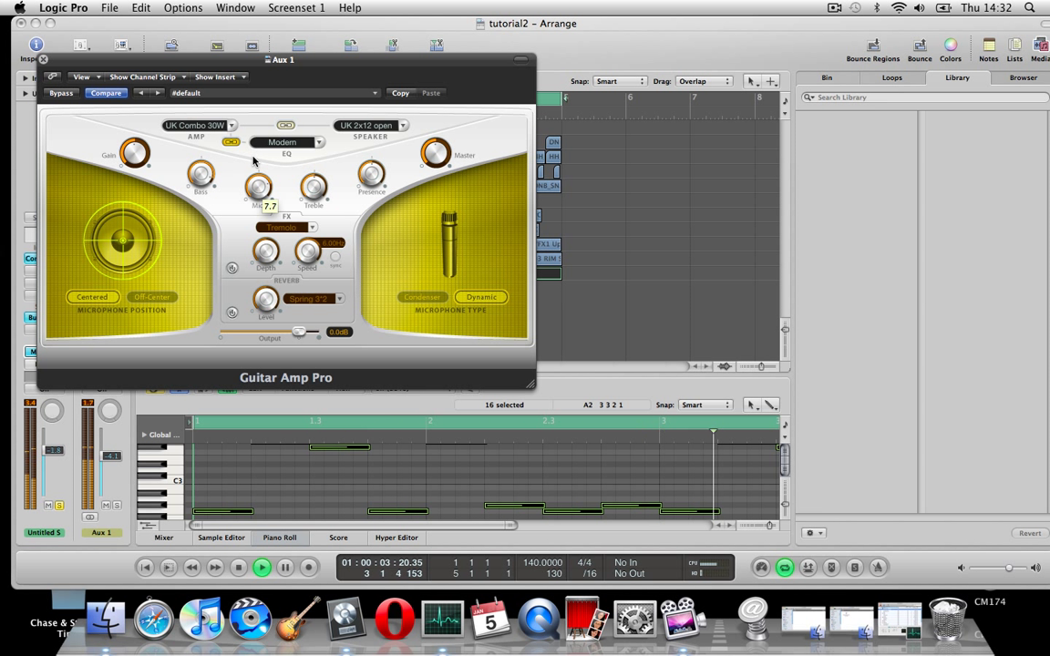
drag(135, 153, 137, 151)
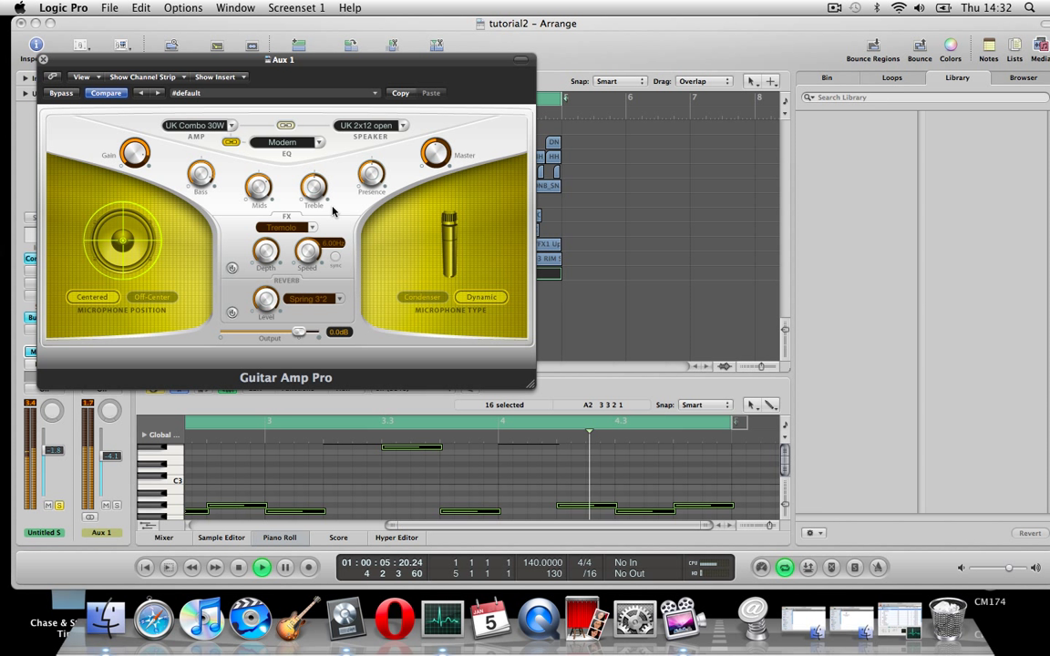
click(422, 297)
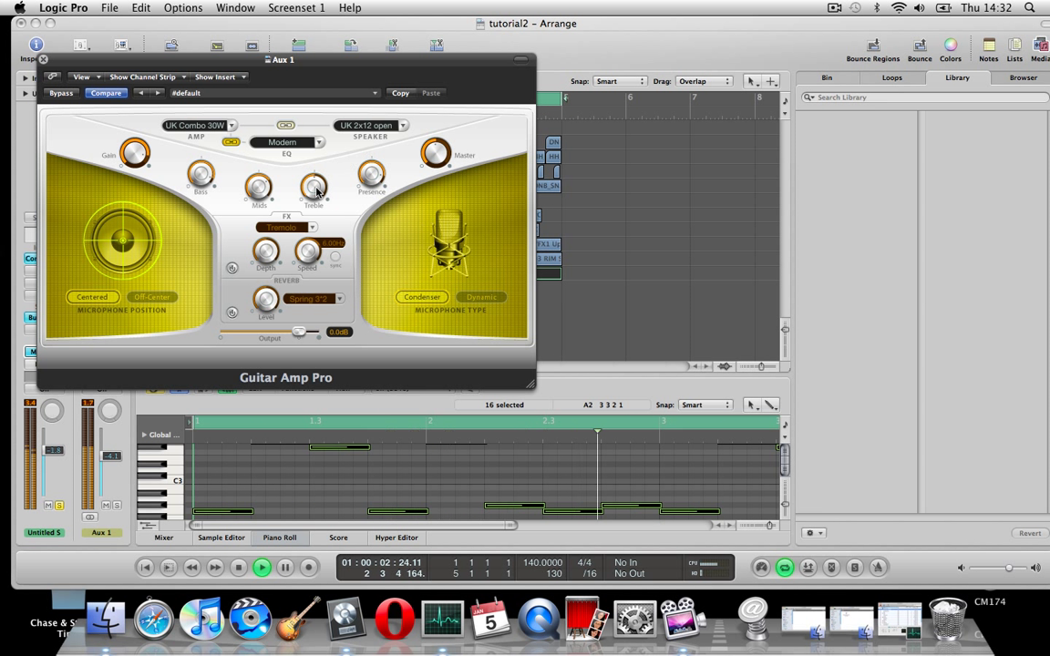
drag(313, 187, 314, 153)
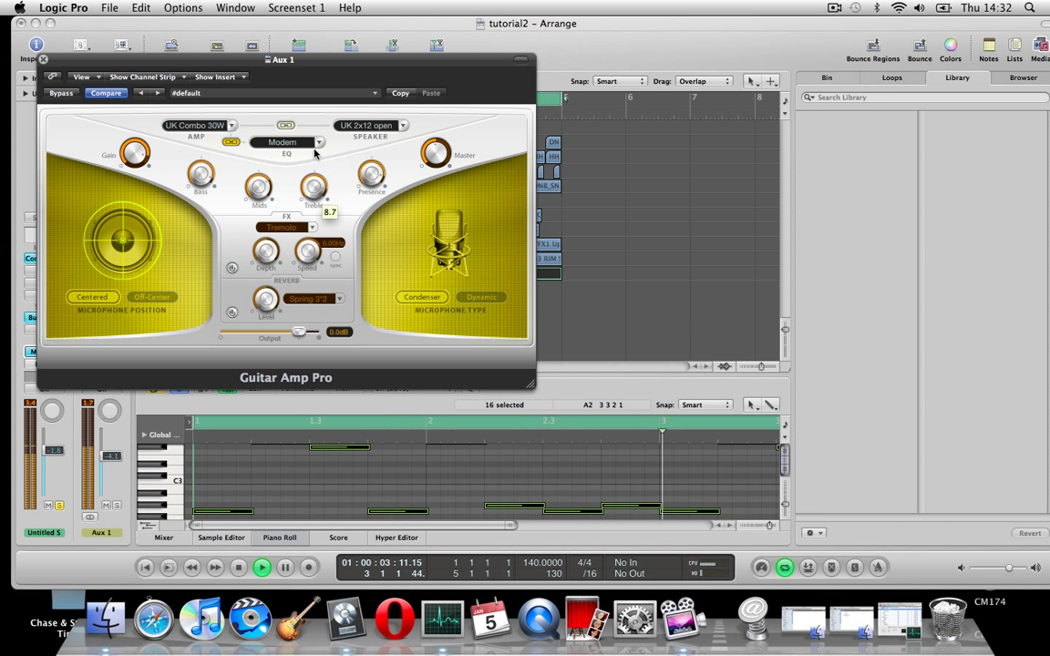
Step: Add a Channel EQ with the analyzer on and a steep low cut at 345 Hz
click(43, 59)
double_click(44, 234)
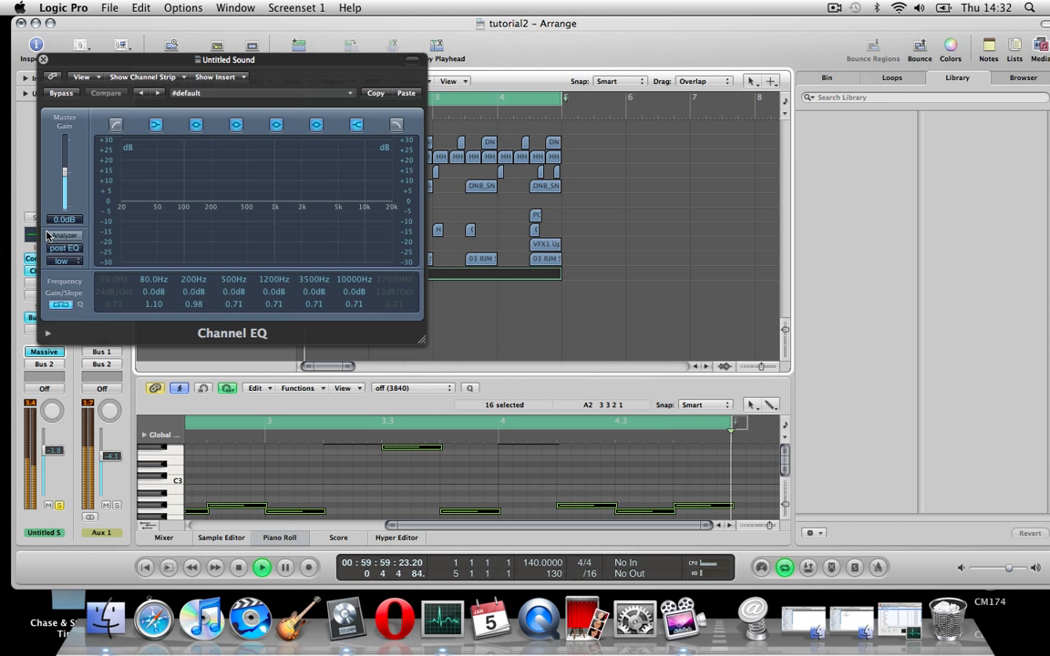
click(115, 124)
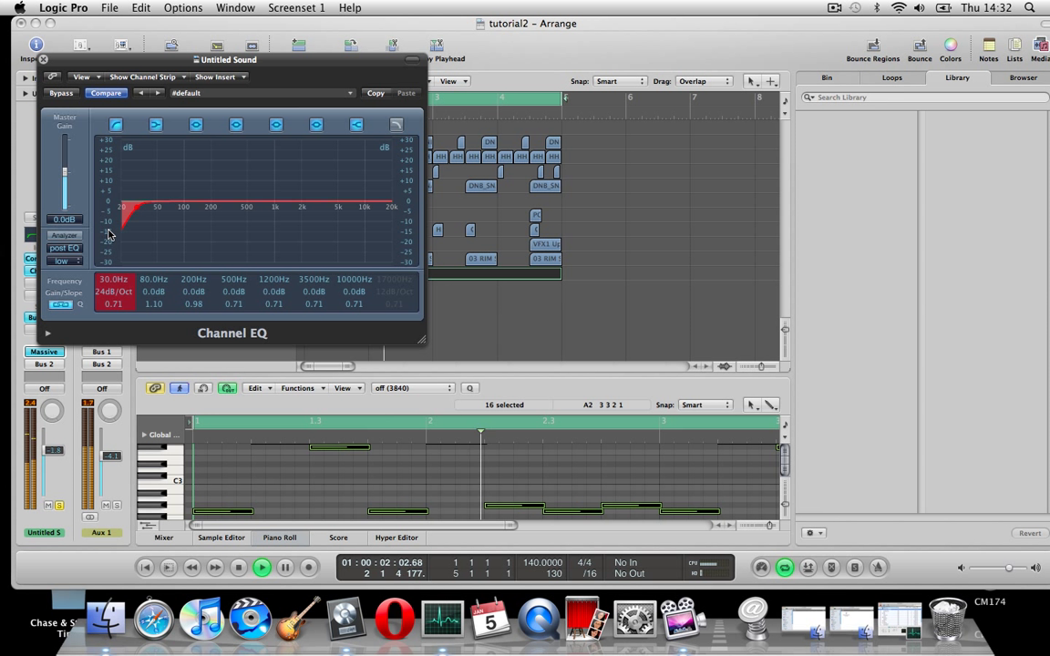
click(77, 235)
drag(123, 206, 267, 232)
mouse_move(113, 291)
mouse_down()
mouse_move(113, 273)
mouse_move(113, 300)
mouse_up()
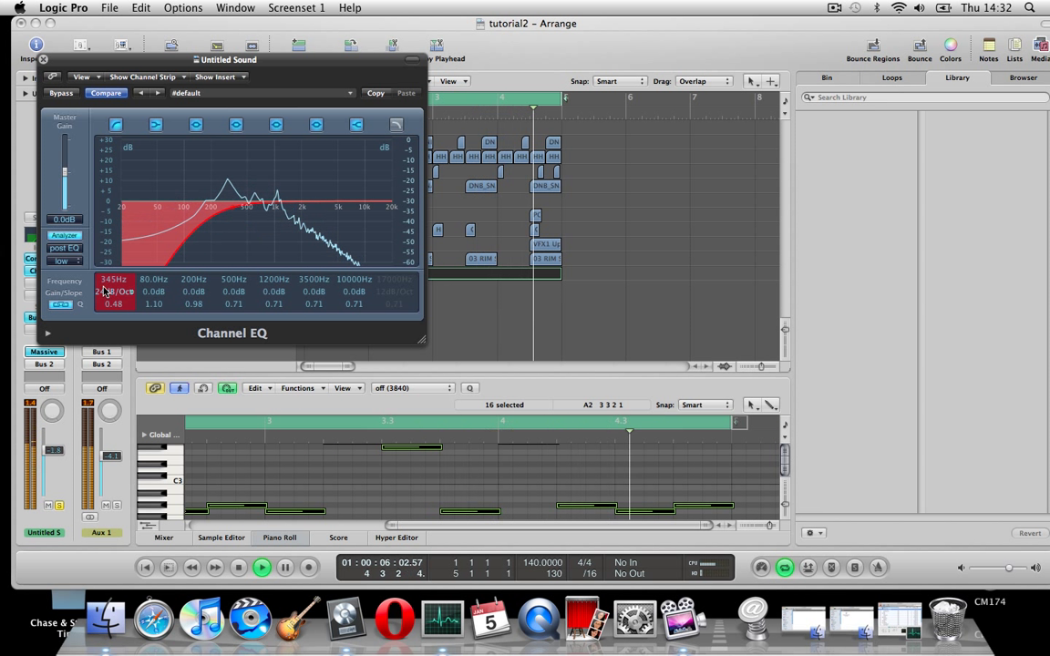
Step: Boost the low-mid band about +8.5 dB near 245 Hz and cut near 5500 Hz
drag(217, 232, 197, 230)
drag(262, 215, 236, 194)
drag(321, 202, 293, 230)
drag(312, 127, 340, 229)
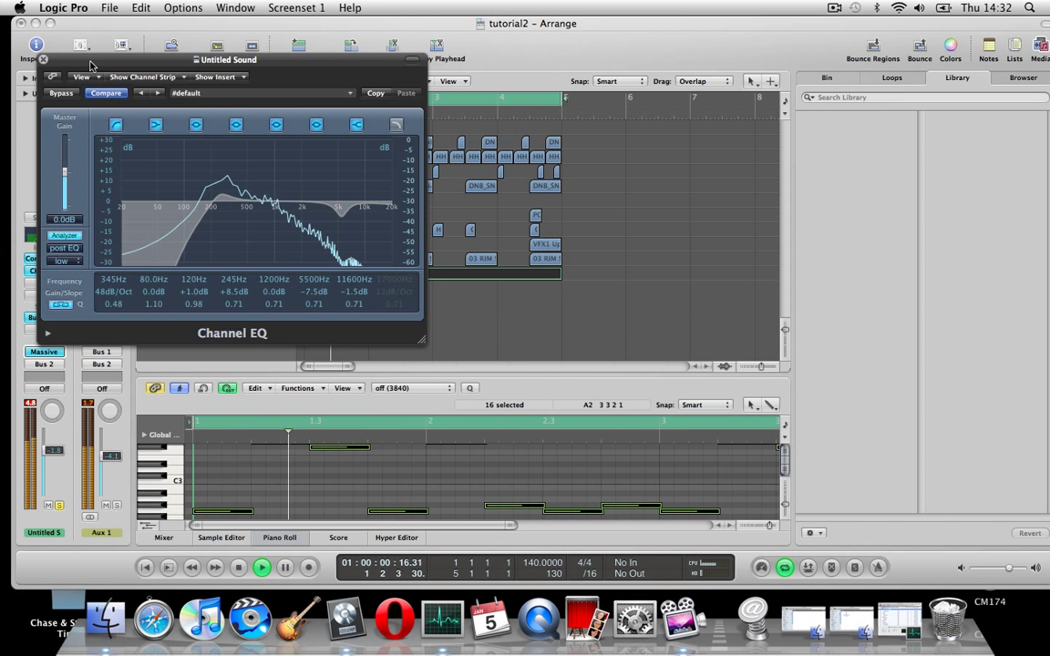
click(44, 61)
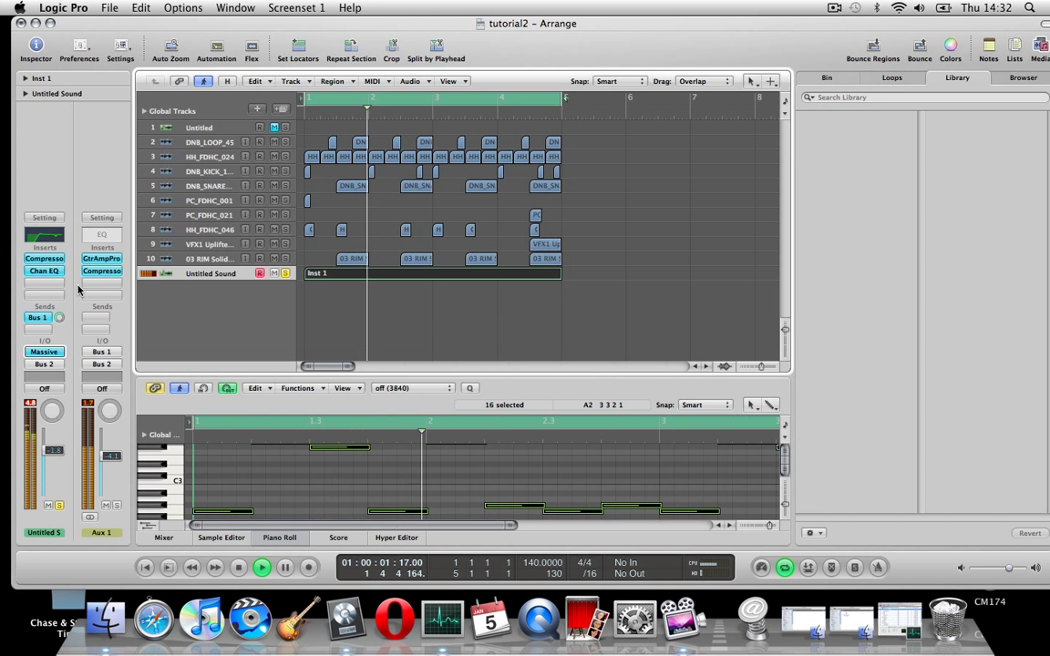
Step: Turn down the Filter 1 Resonance knob in the Massive bass patch, then close Massive
click(44, 351)
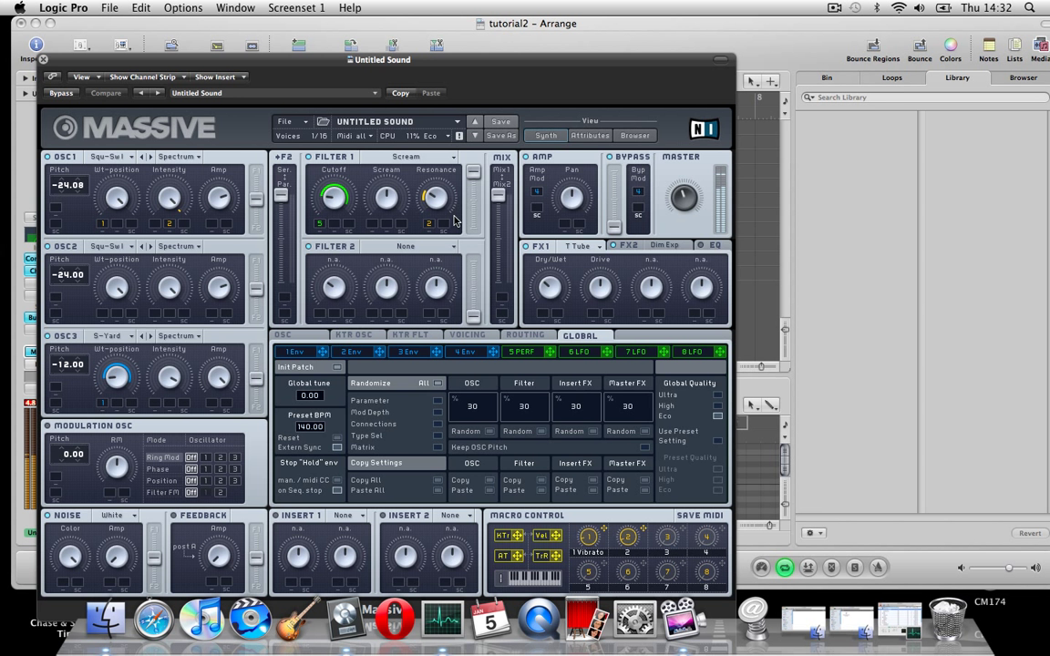
drag(438, 212, 441, 229)
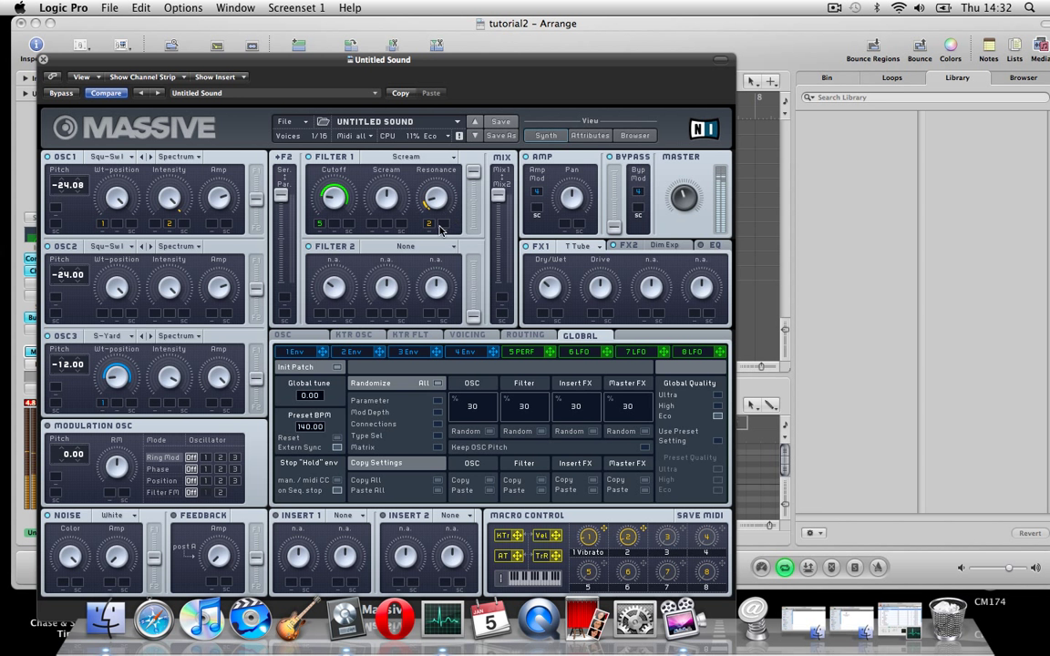
click(42, 59)
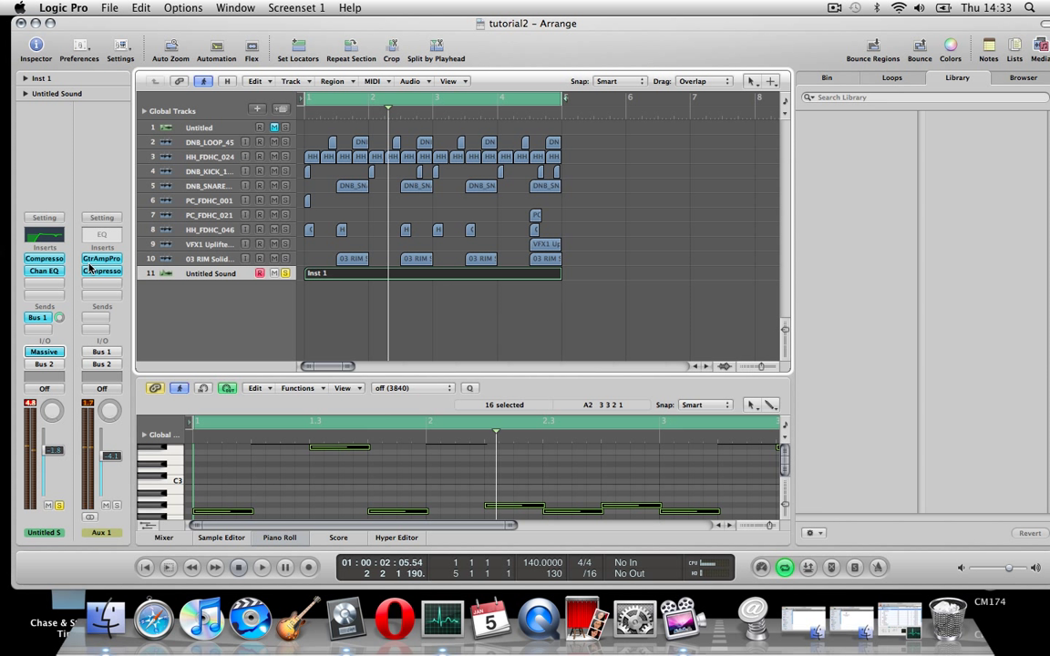
Step: Replace Guitar Amp Pro on Aux 1 with CamelPhat Stereo and raise its band-pass low cutoff to 38 Hz
click(90, 263)
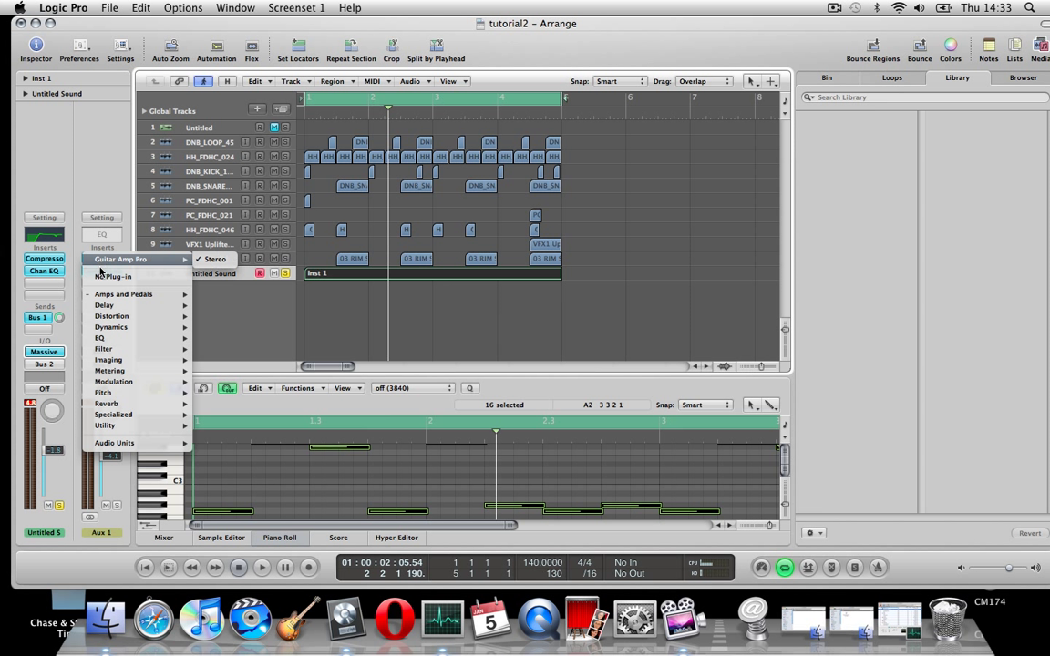
mouse_move(145, 443)
mouse_move(273, 456)
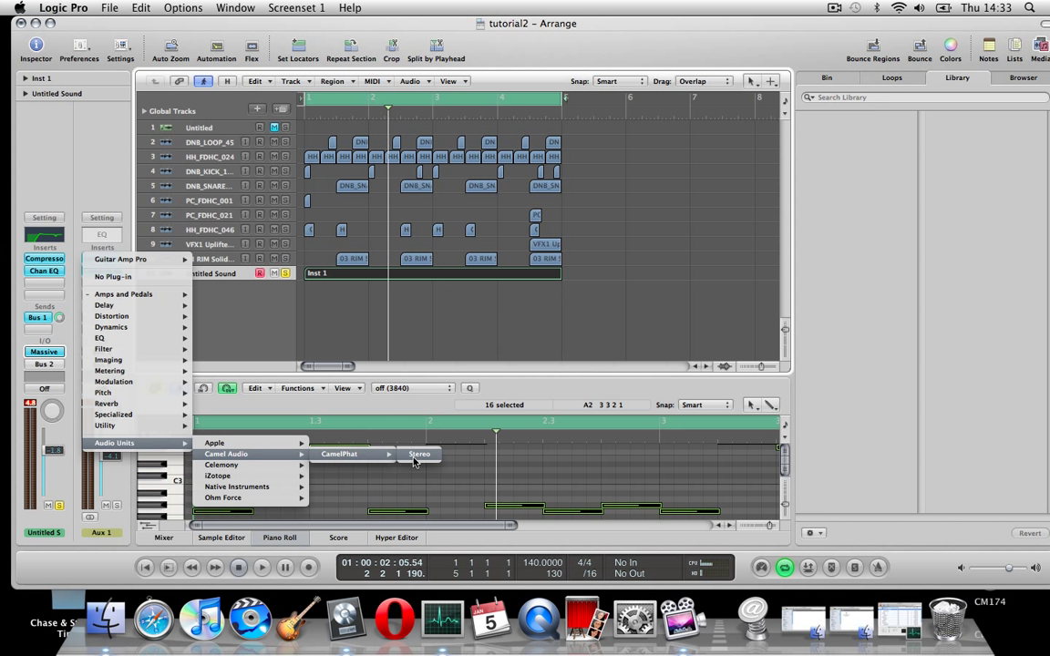
click(378, 453)
key(space)
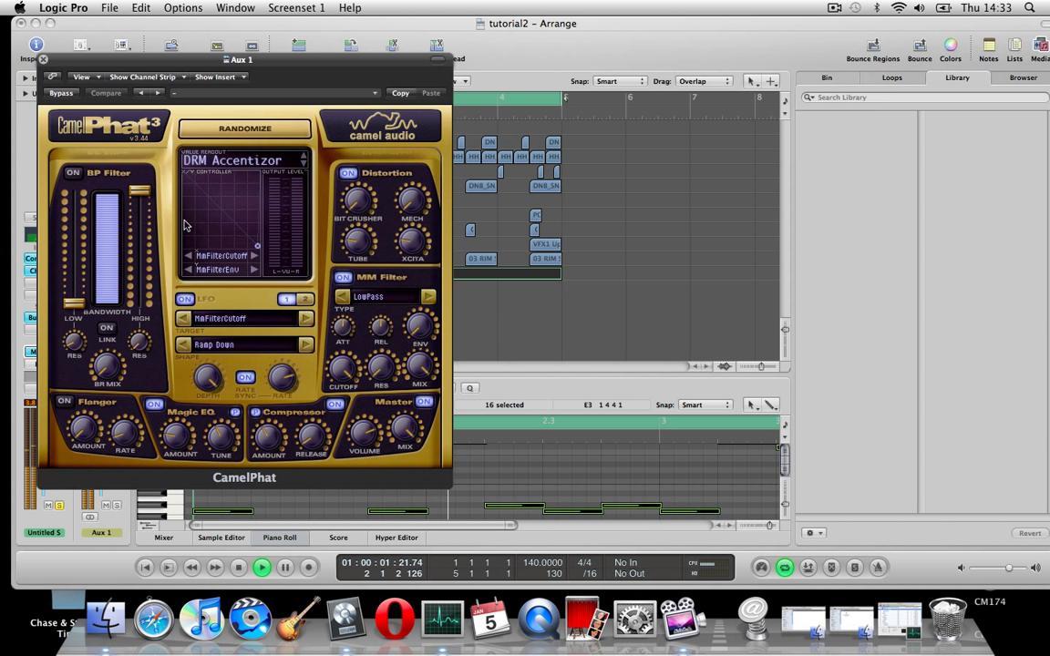
drag(73, 301, 115, 251)
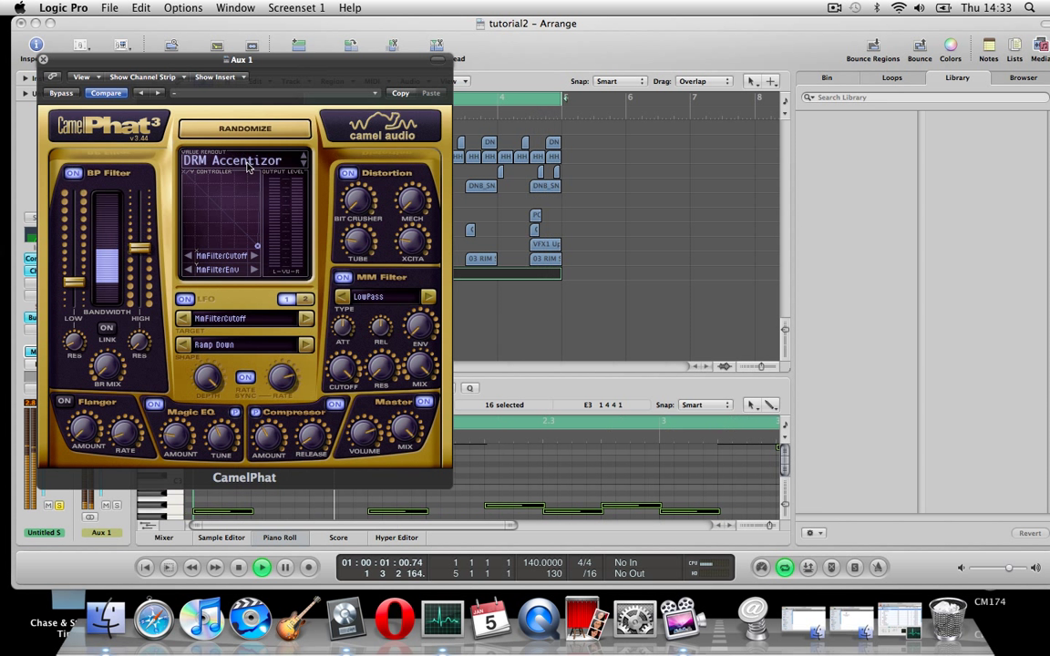
click(247, 167)
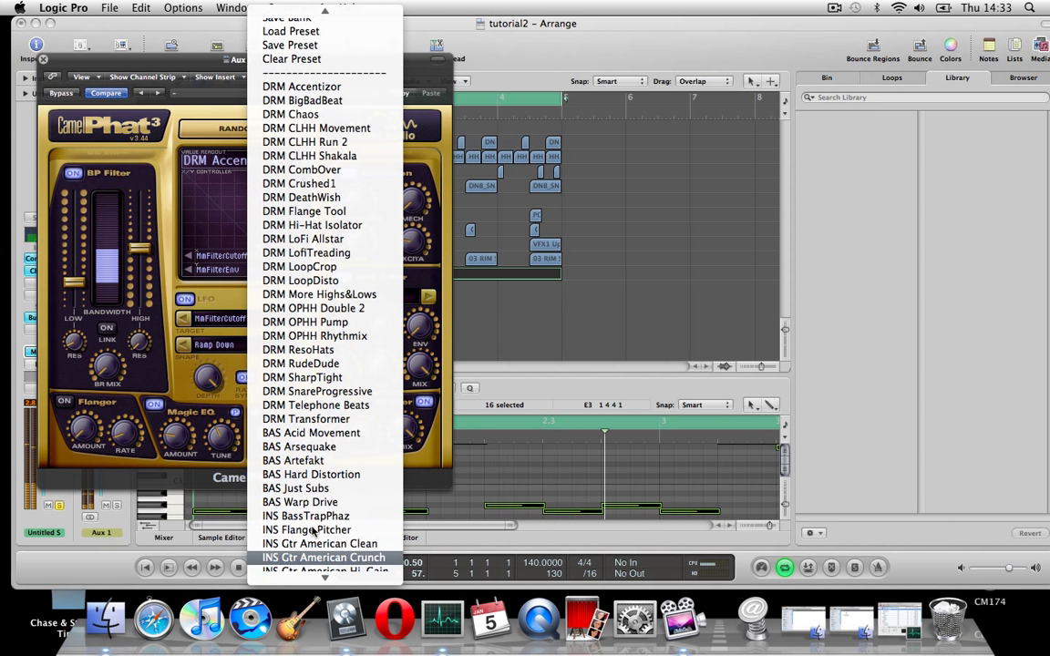
Step: Load CamelPhat's BAS Artefakt preset and change the MM Filter type to LowPass Fat
click(328, 462)
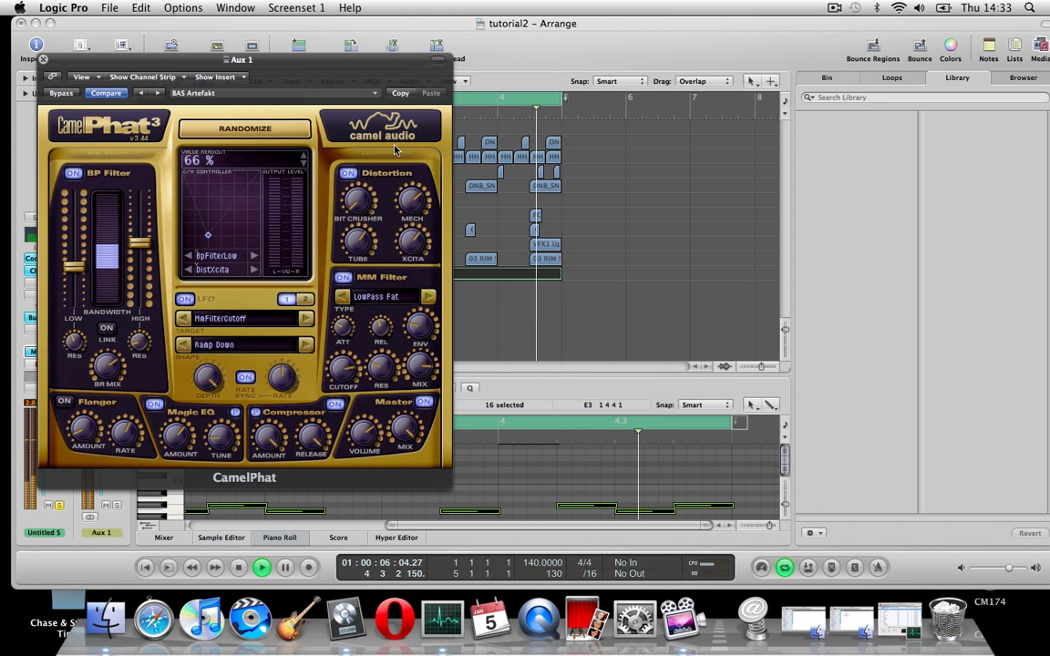
click(428, 298)
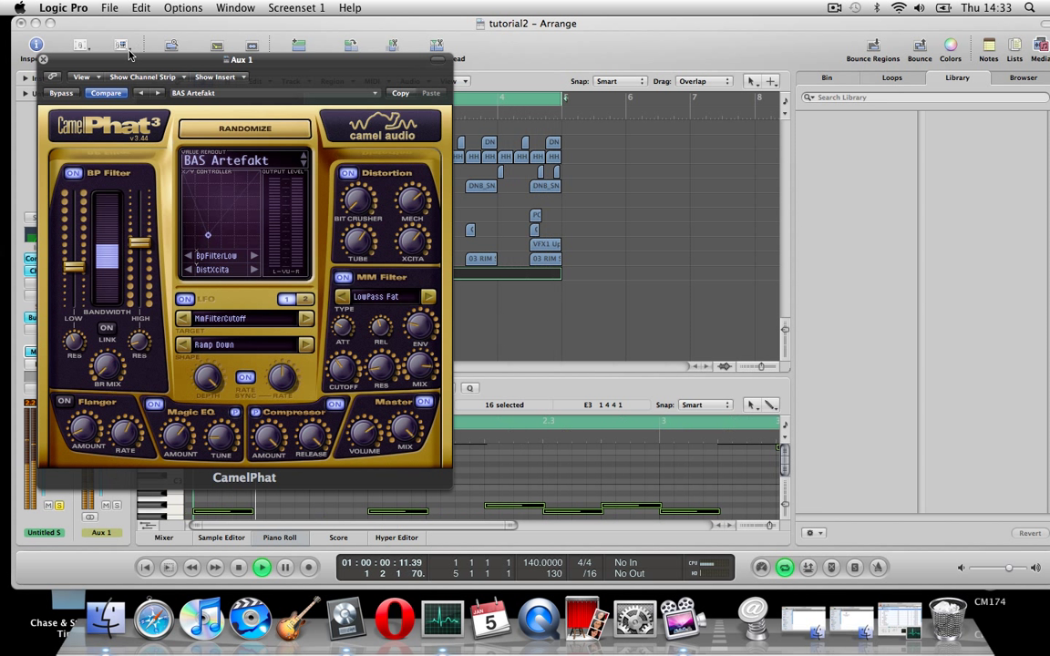
Step: Close CamelPhat and audition the bass arrangement, lowering a channel's level during playback
click(43, 60)
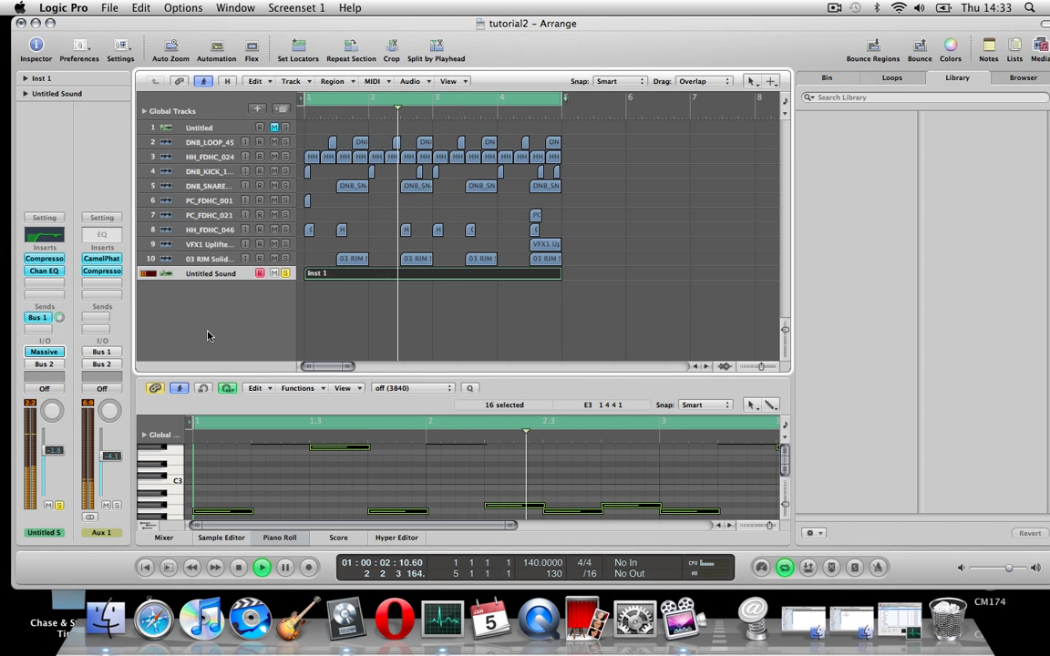
key(space)
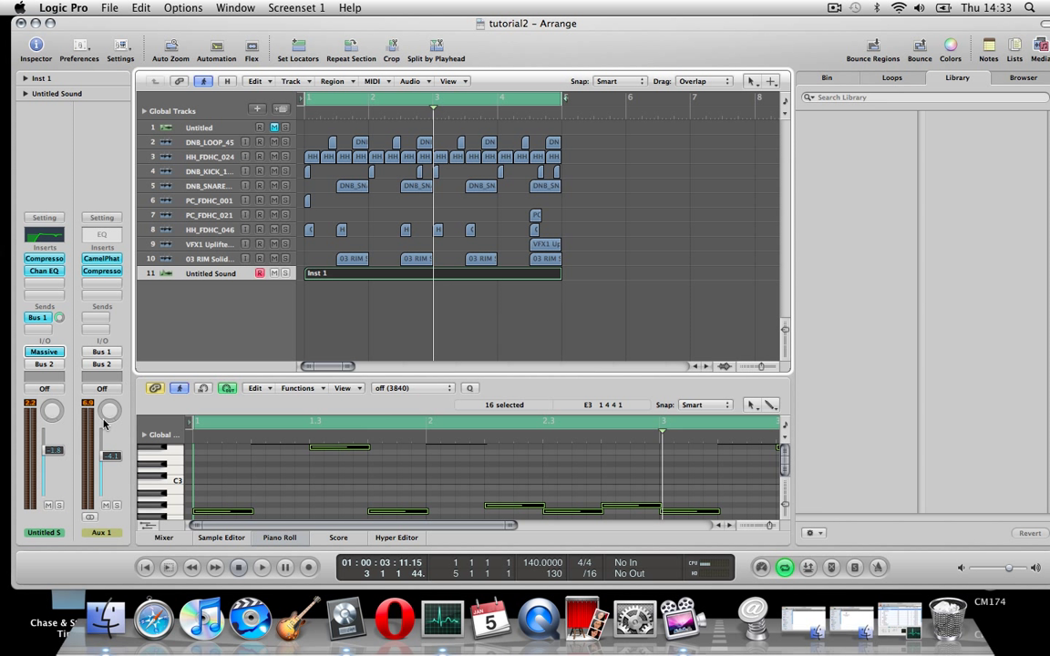
key(space)
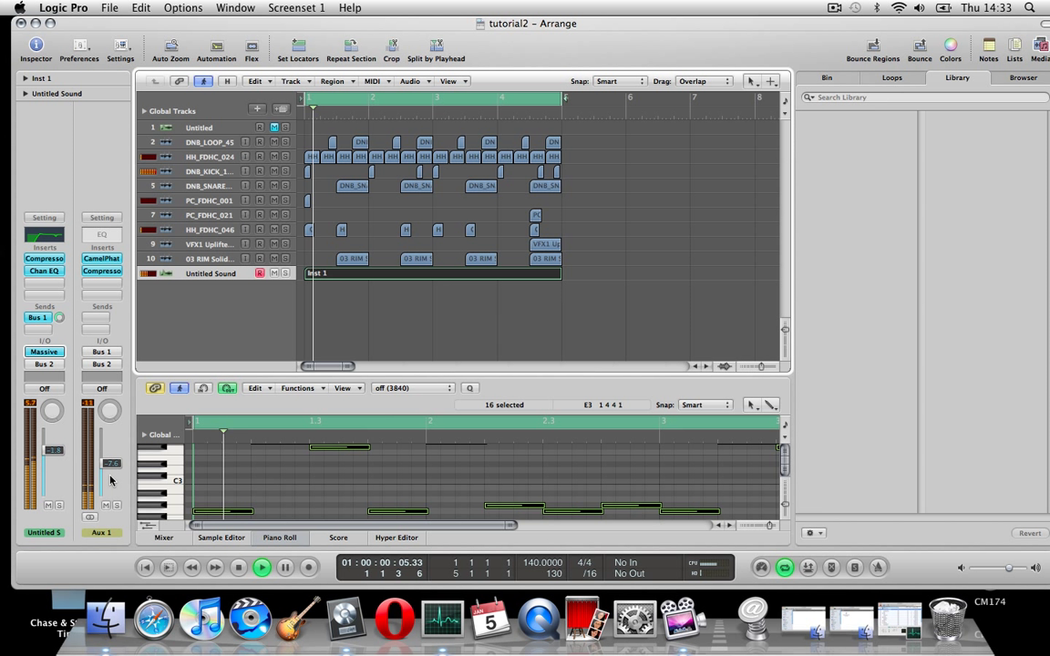
drag(50, 461, 51, 466)
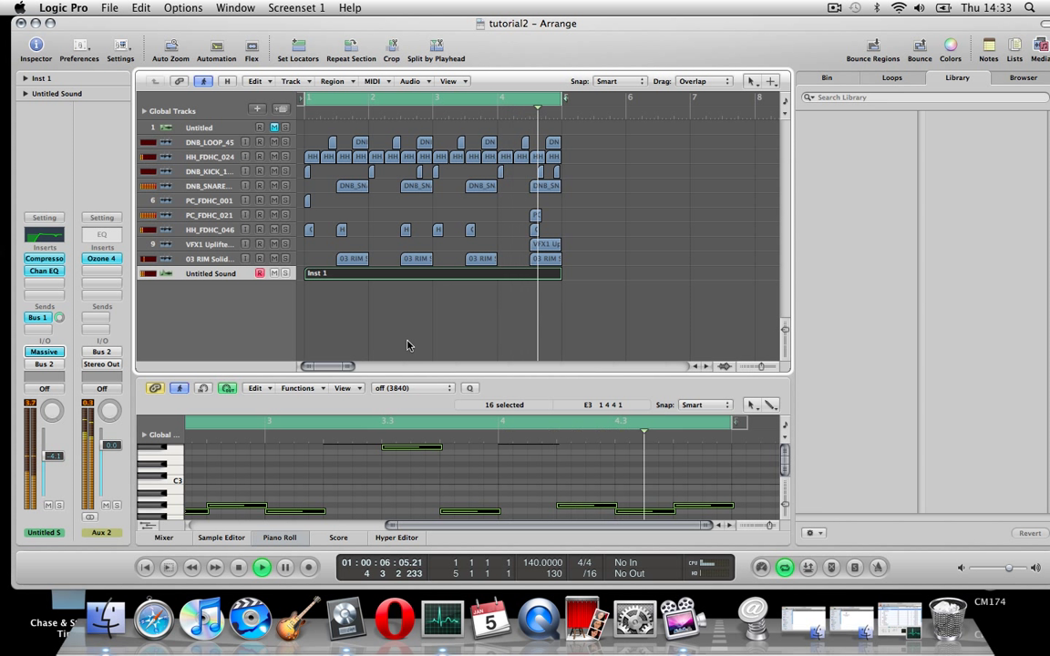
key(space)
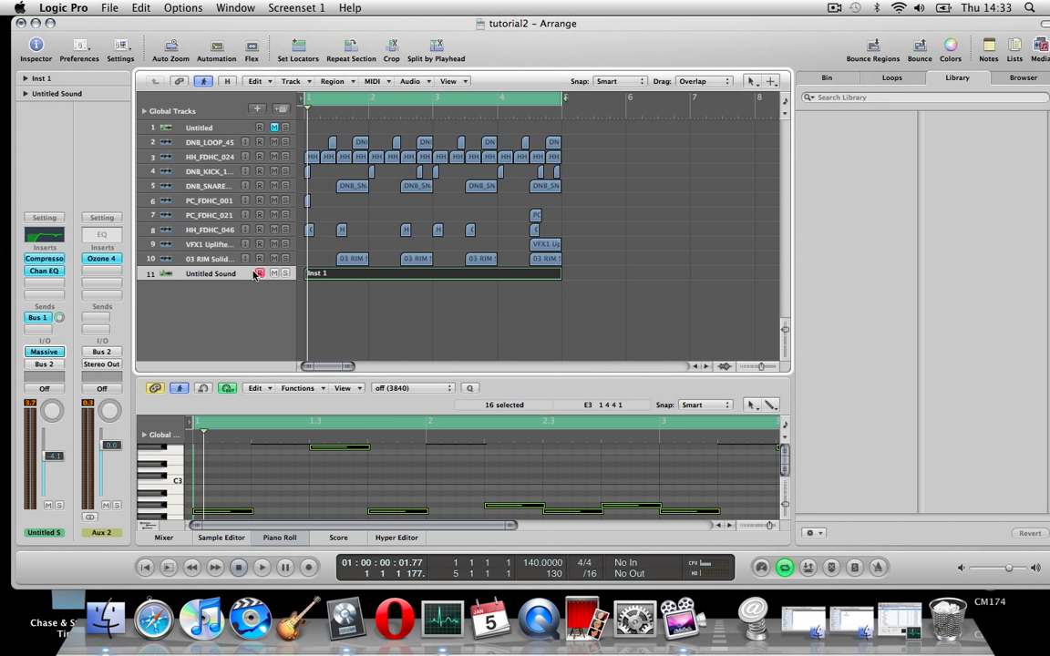
Step: Create track 12 with a copy of the Inst 1 region and adjust its Massive Filter 1 cutoff
click(281, 110)
click(210, 289)
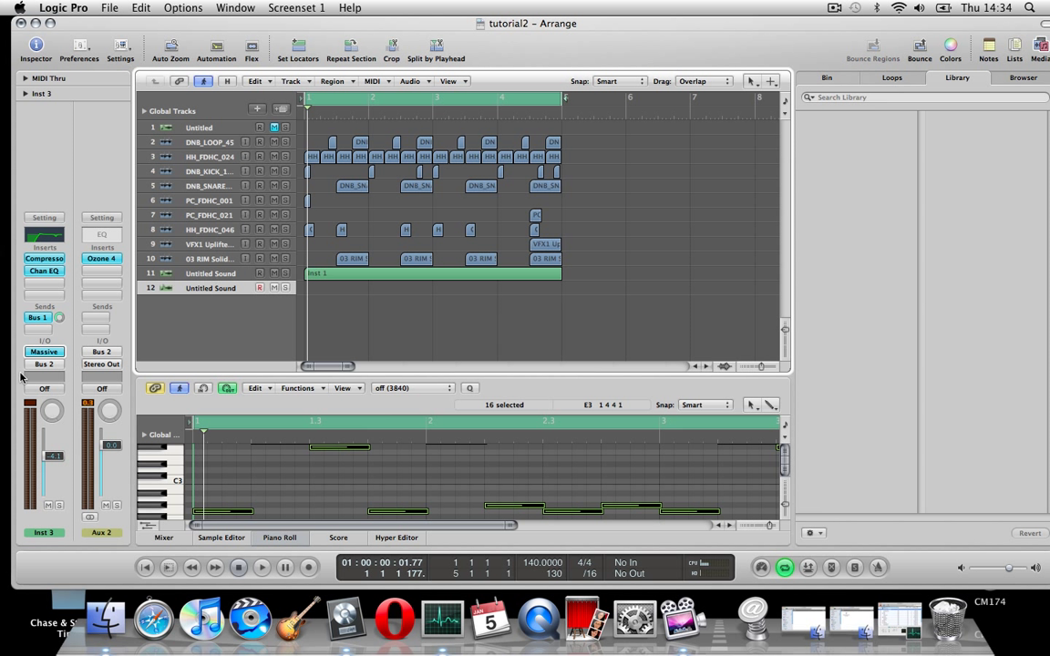
drag(347, 277, 346, 289)
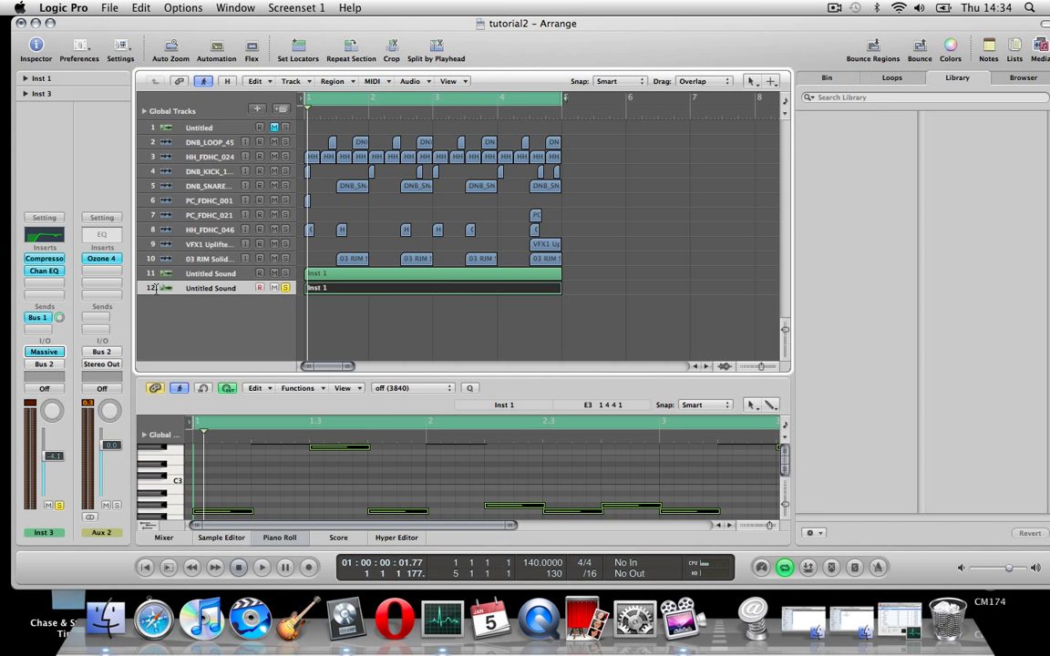
click(44, 352)
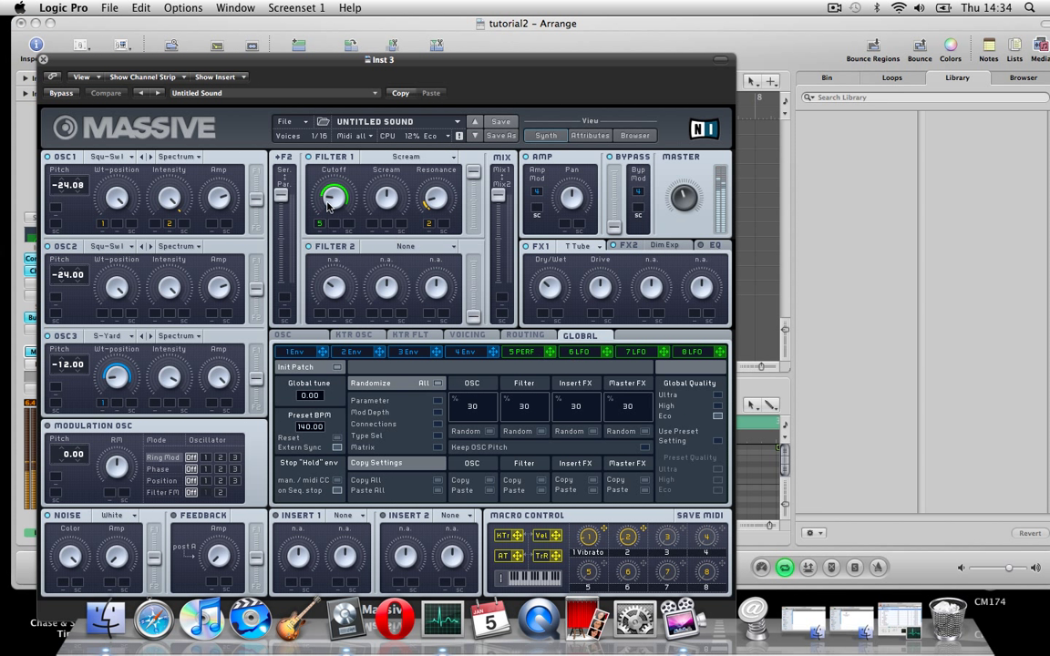
drag(328, 206, 333, 200)
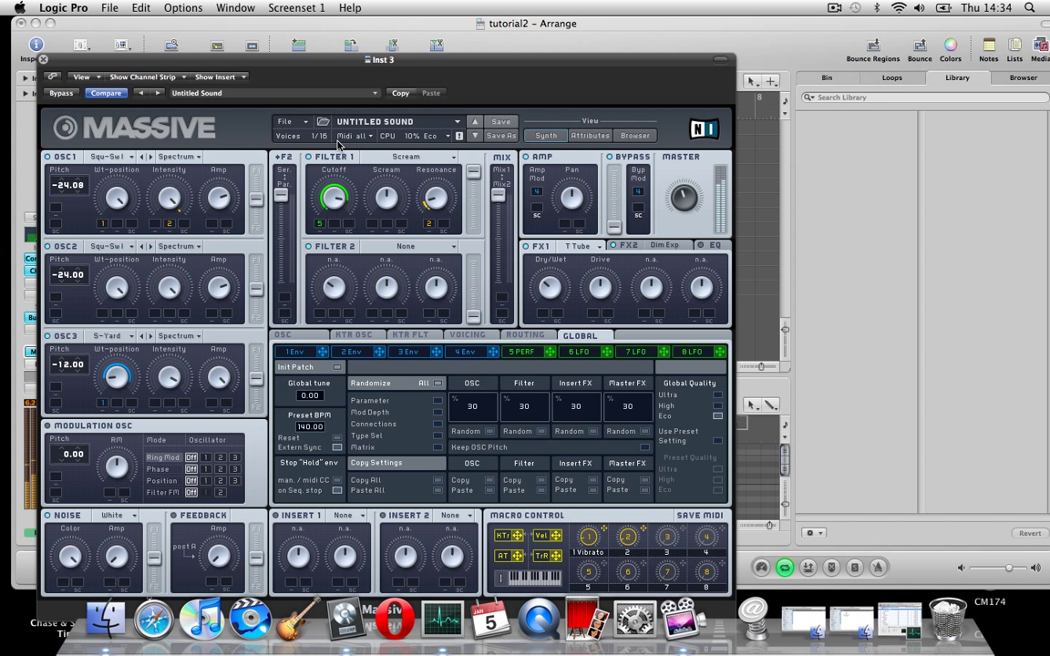
click(521, 354)
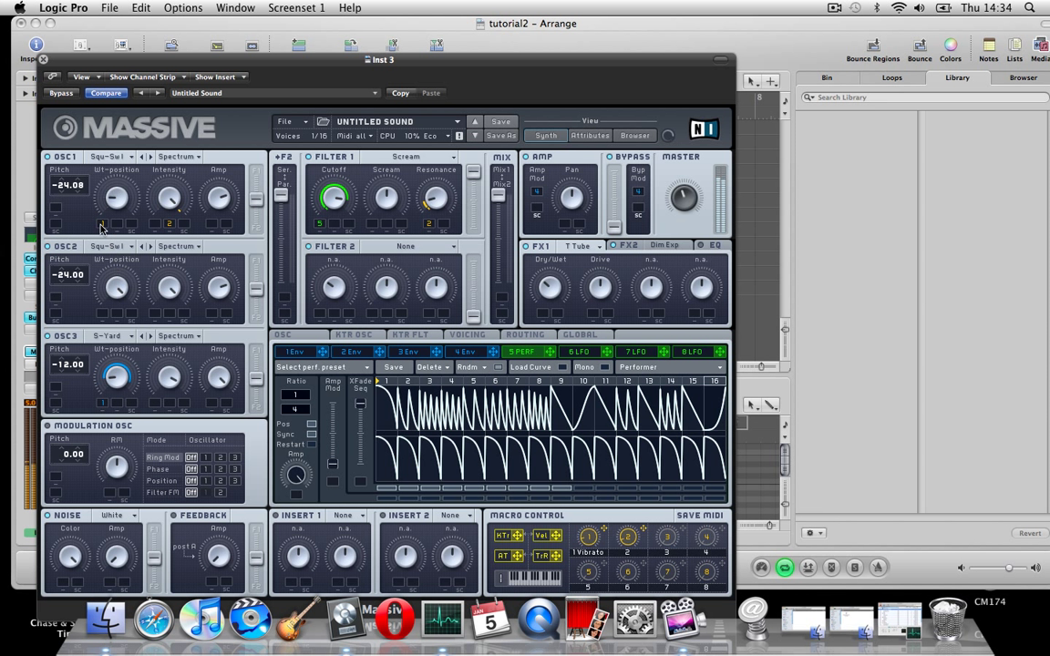
Step: Set modulation depth on OSC1's wavetable position and switch OSC1 and OSC2 to Bend-/+ mode
drag(100, 227, 110, 108)
click(176, 156)
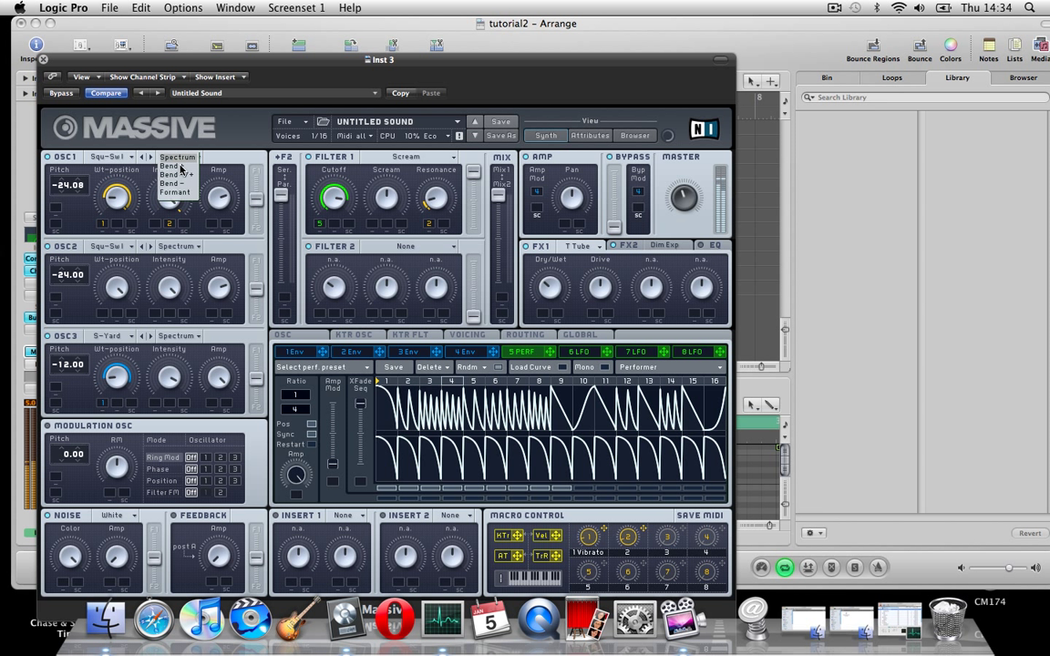
click(186, 175)
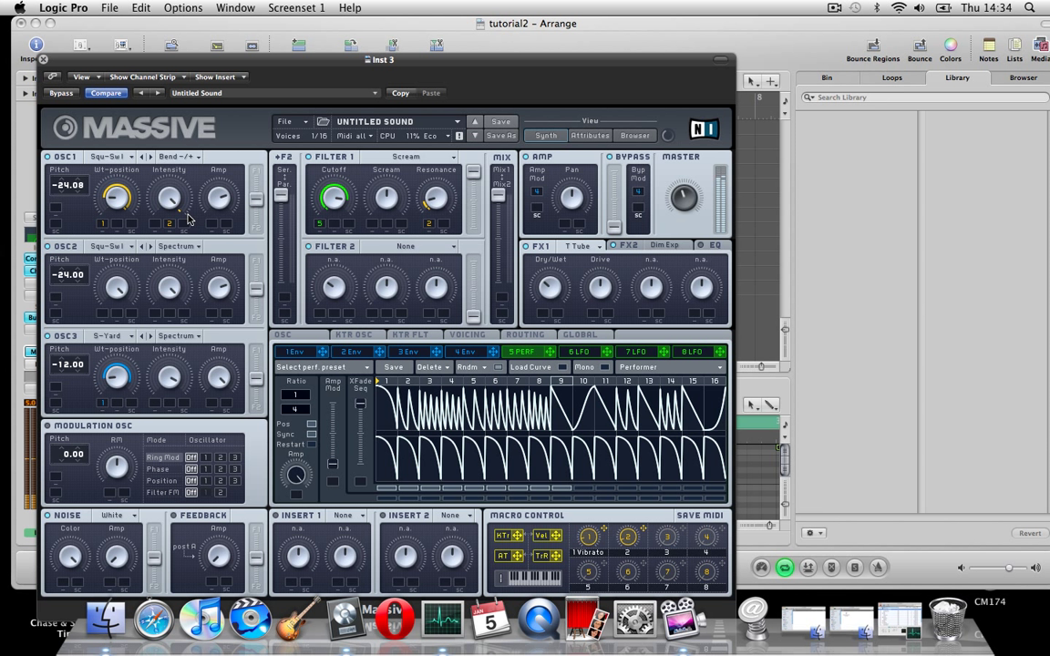
click(176, 246)
click(183, 266)
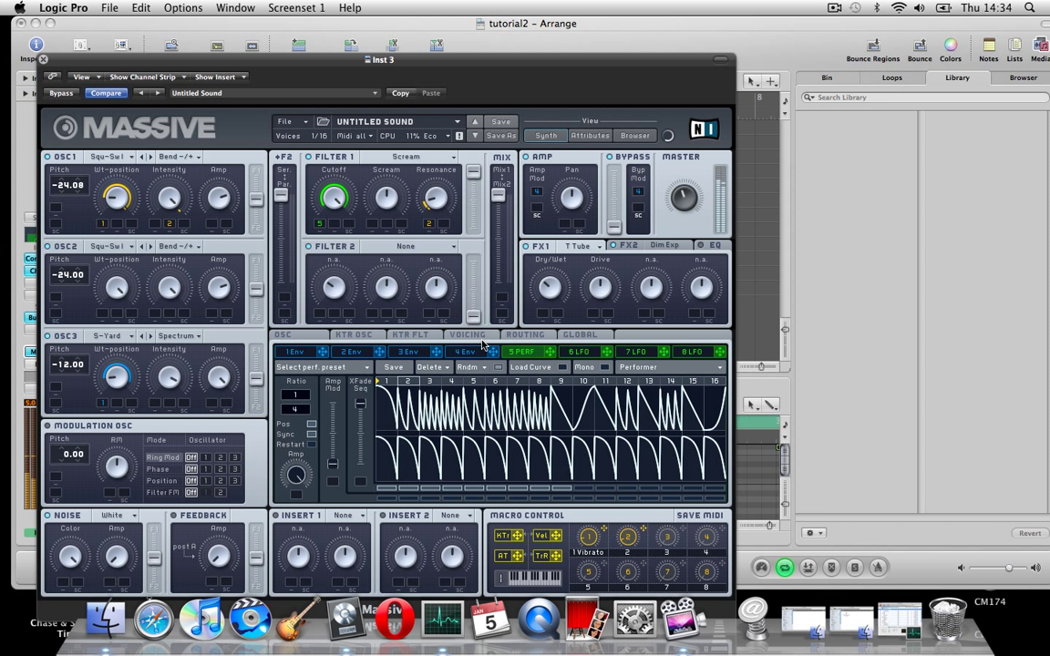
Step: Change slot 5 from Performer to an LFO with a triangle curve and Sync turned off
click(625, 369)
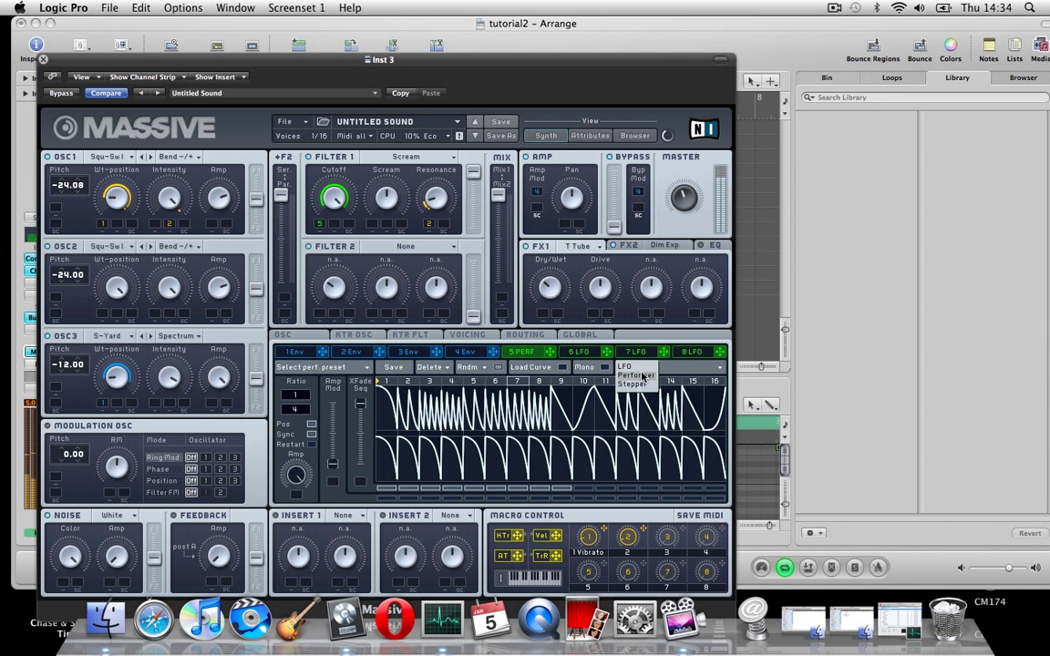
click(643, 367)
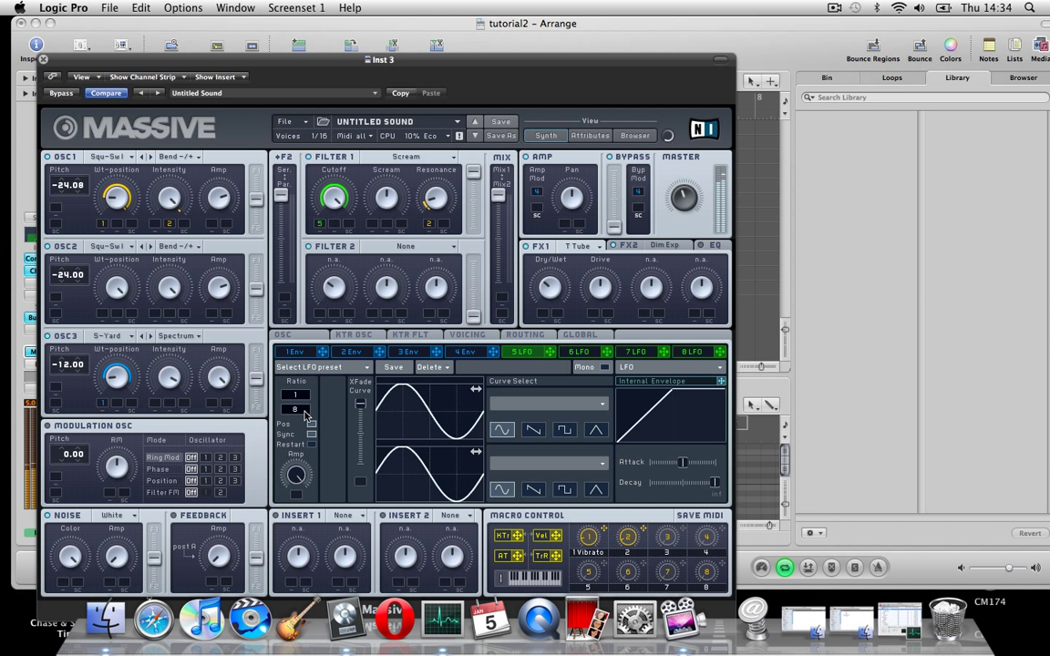
scroll(306, 414, down, 4)
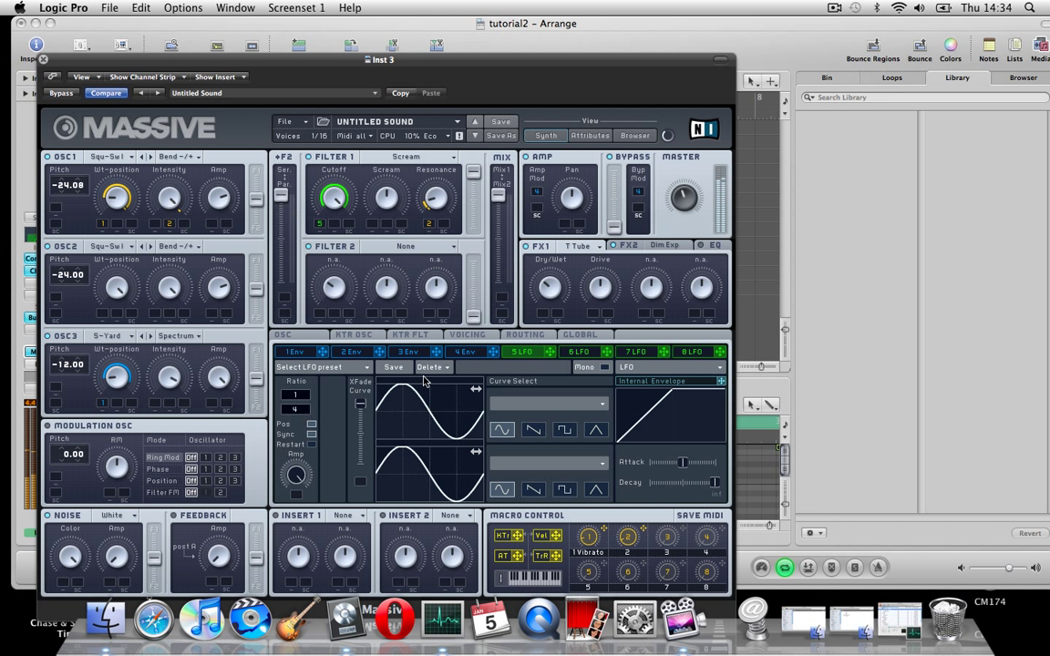
click(533, 430)
click(590, 430)
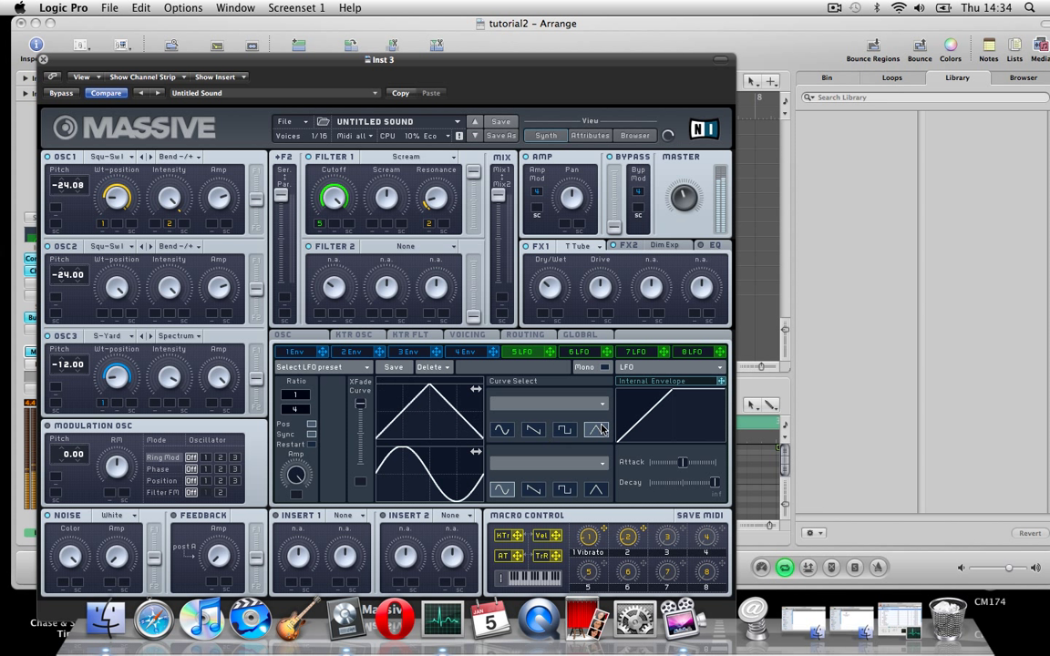
click(312, 436)
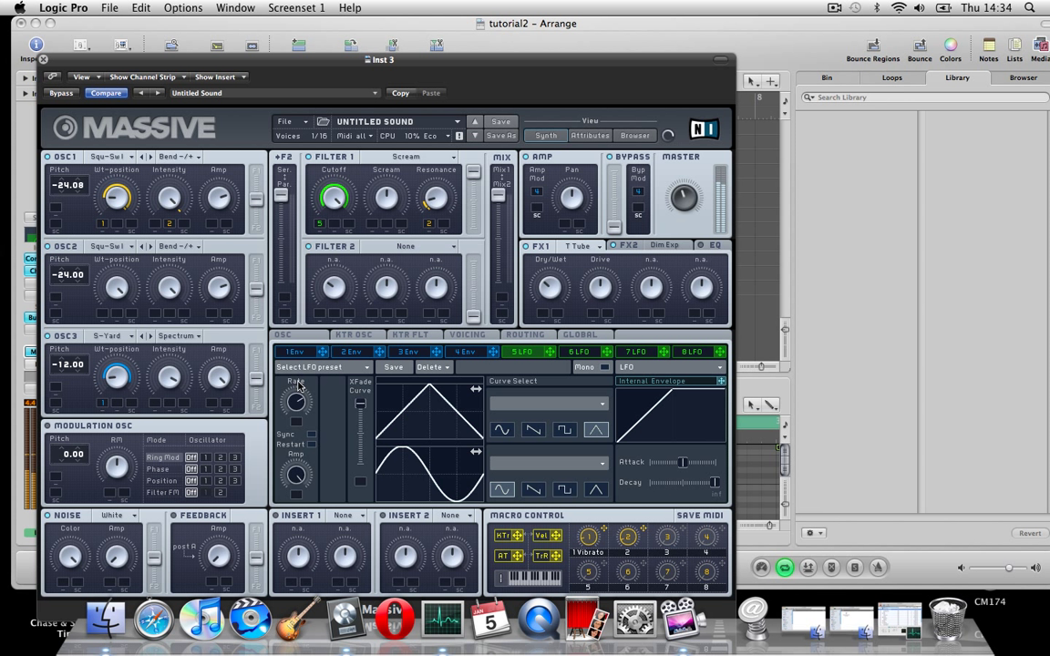
Step: Enable Sync on Massive's LFO 6 at a 1/2 ratio, accepting Logic's alert
click(594, 353)
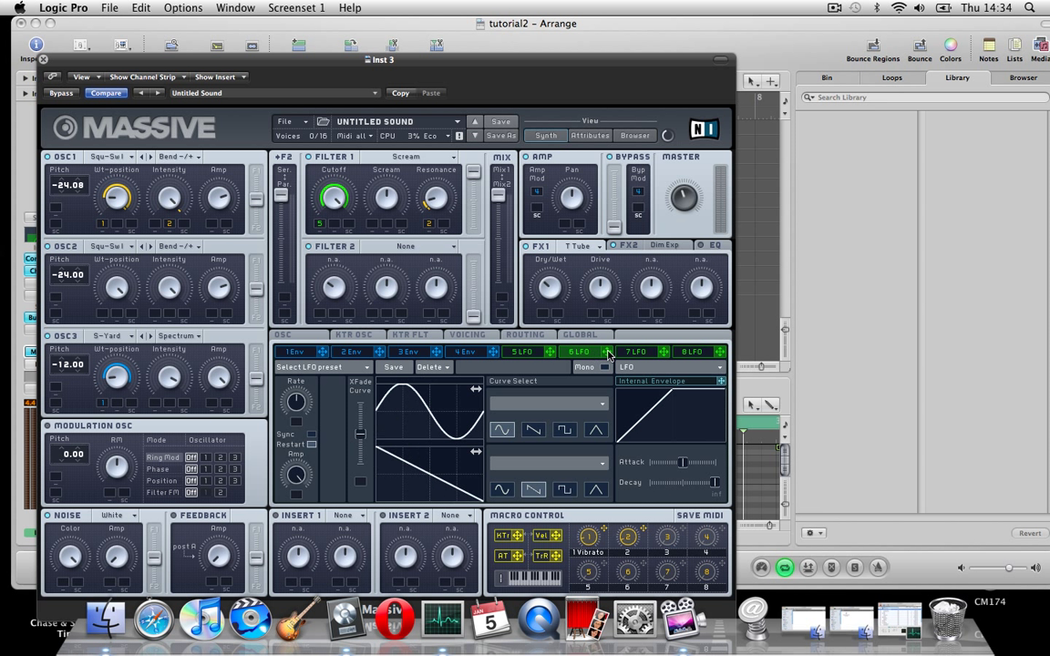
click(524, 351)
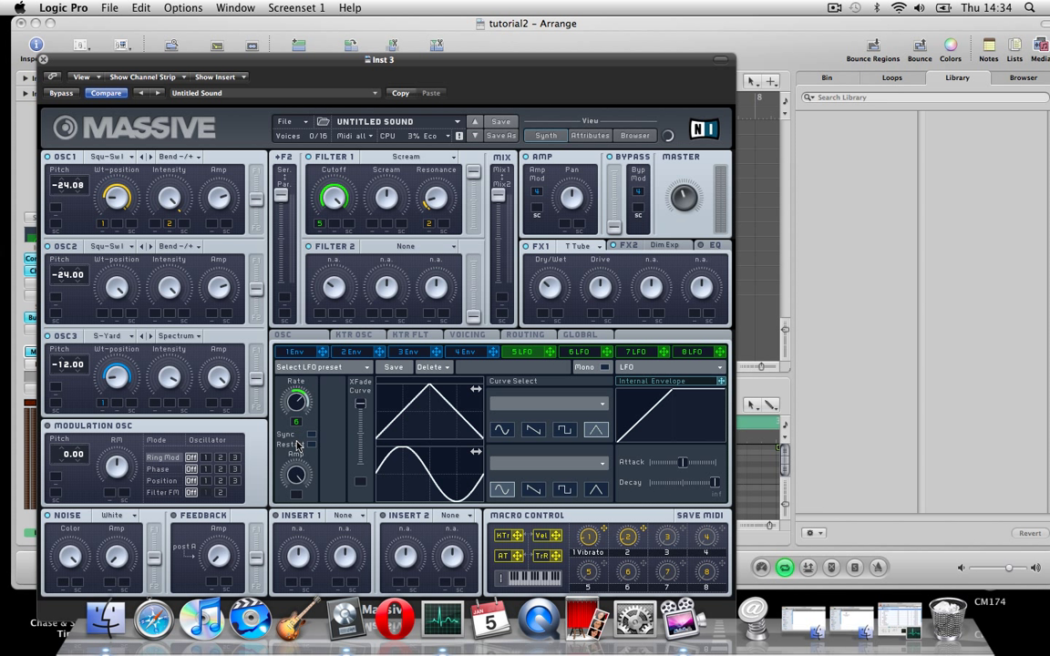
click(577, 353)
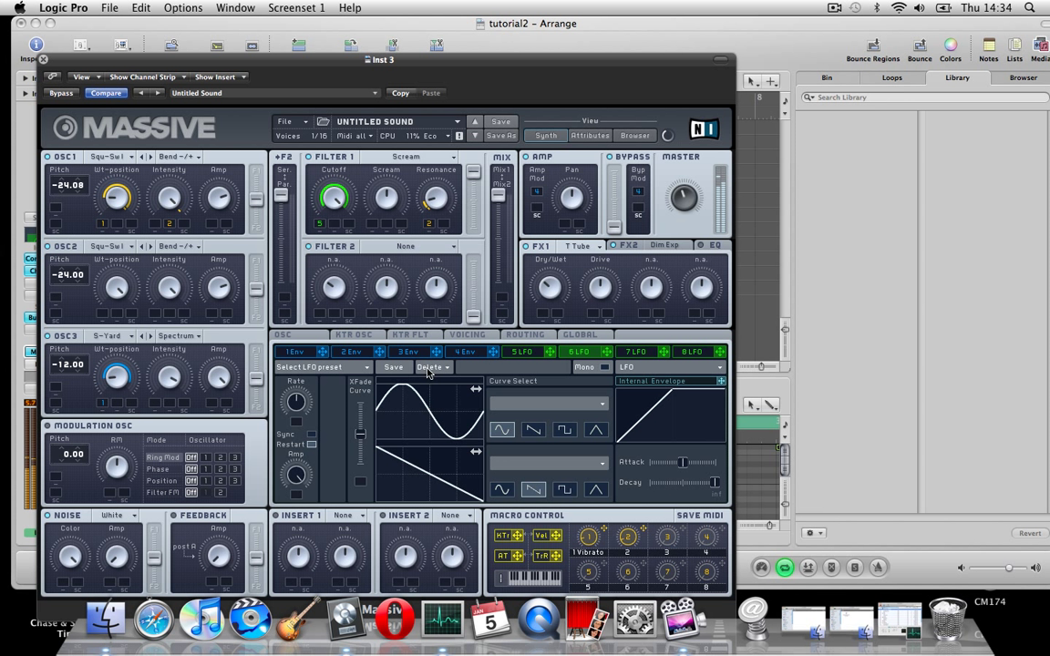
click(311, 434)
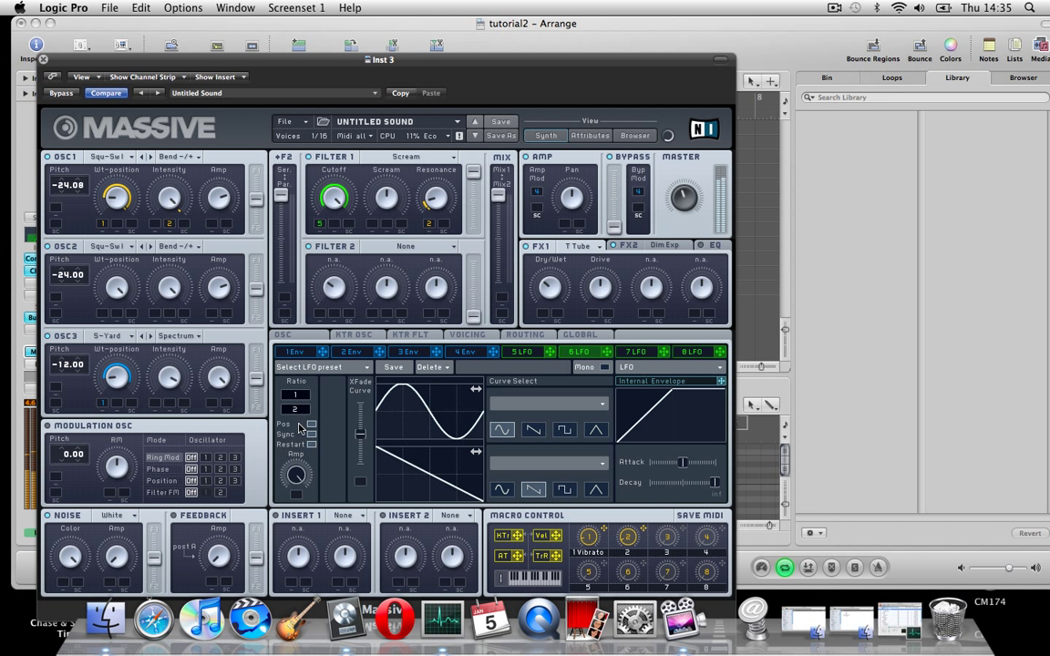
click(623, 219)
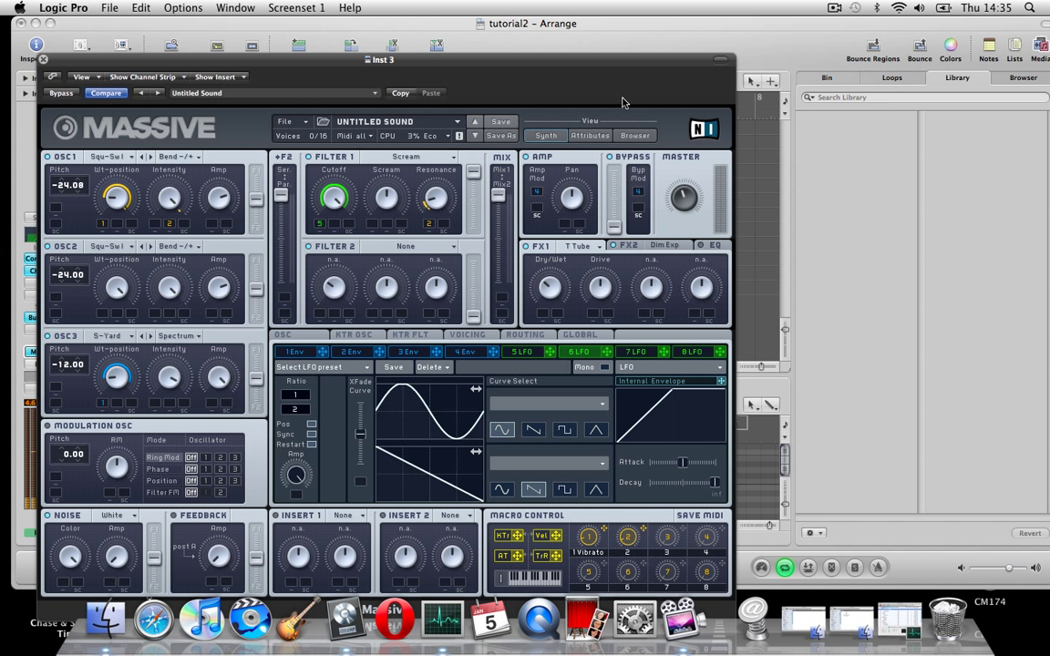
Step: Switch LFO 6's upper curve to a square wave under Curve Select
drag(645, 64, 683, 66)
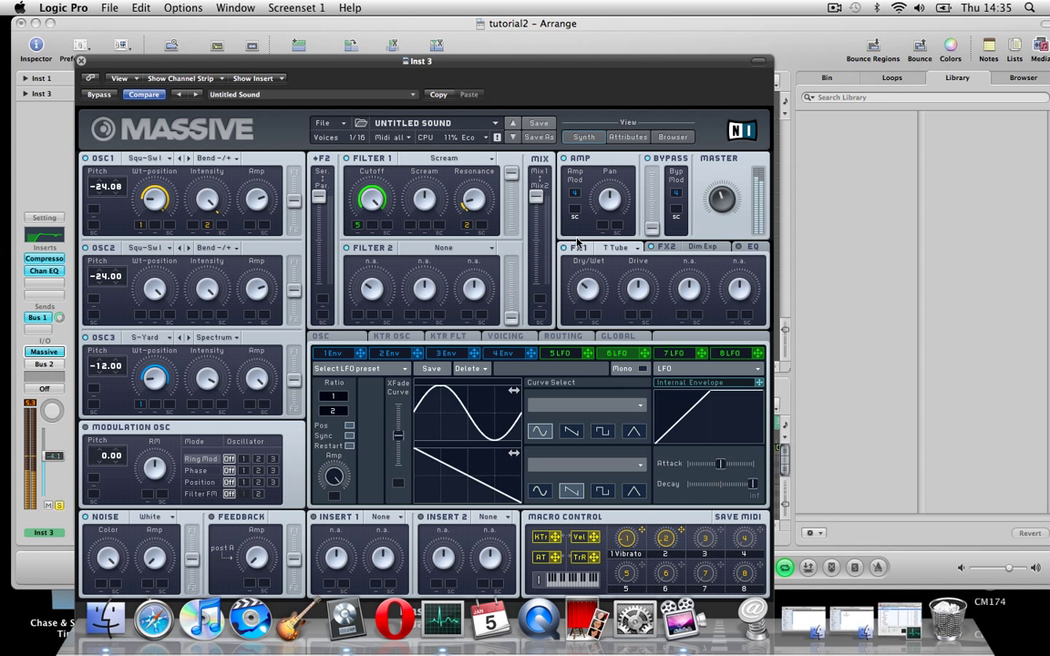
click(600, 432)
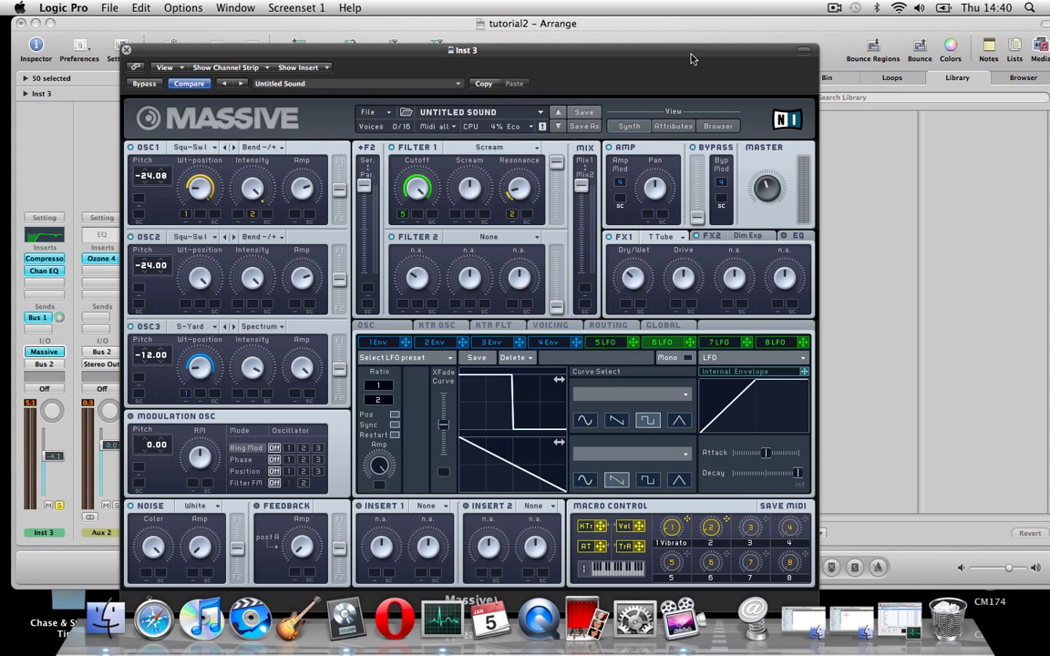
drag(700, 56, 730, 63)
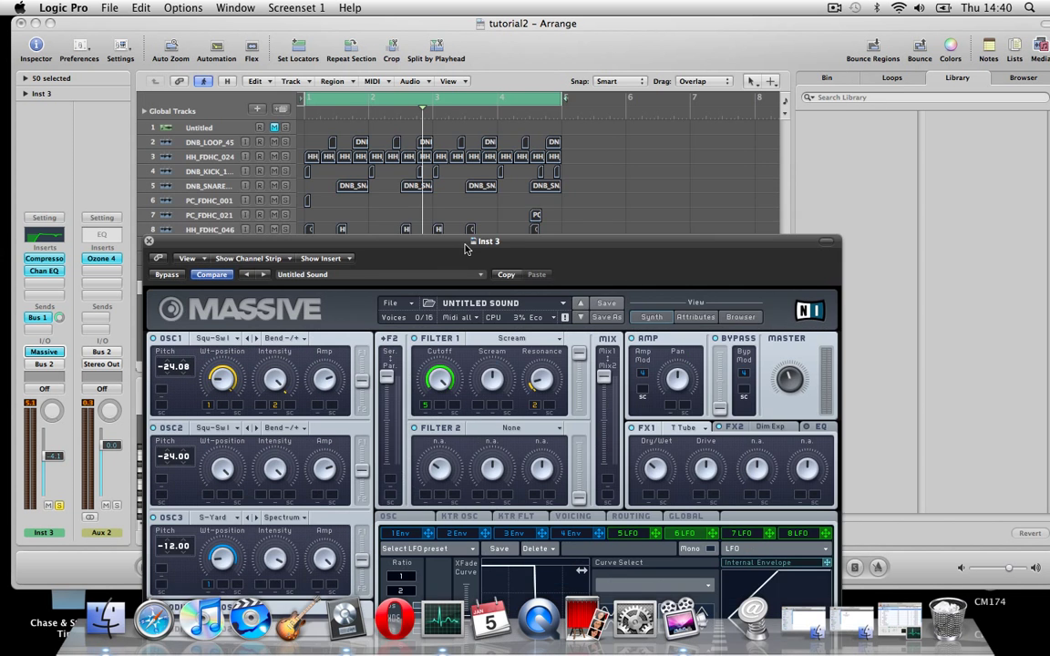
drag(496, 244, 765, 119)
Step: Select track 12's copied region, undo the accidental note move, solo track 11, and play both basses
drag(747, 61, 746, 61)
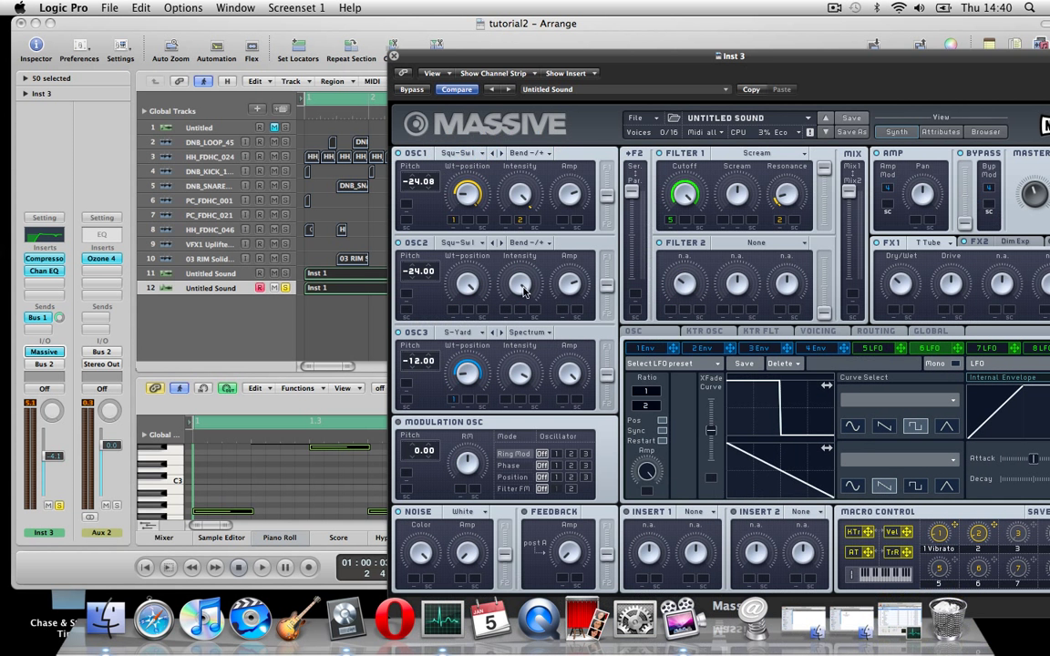
click(360, 305)
click(339, 288)
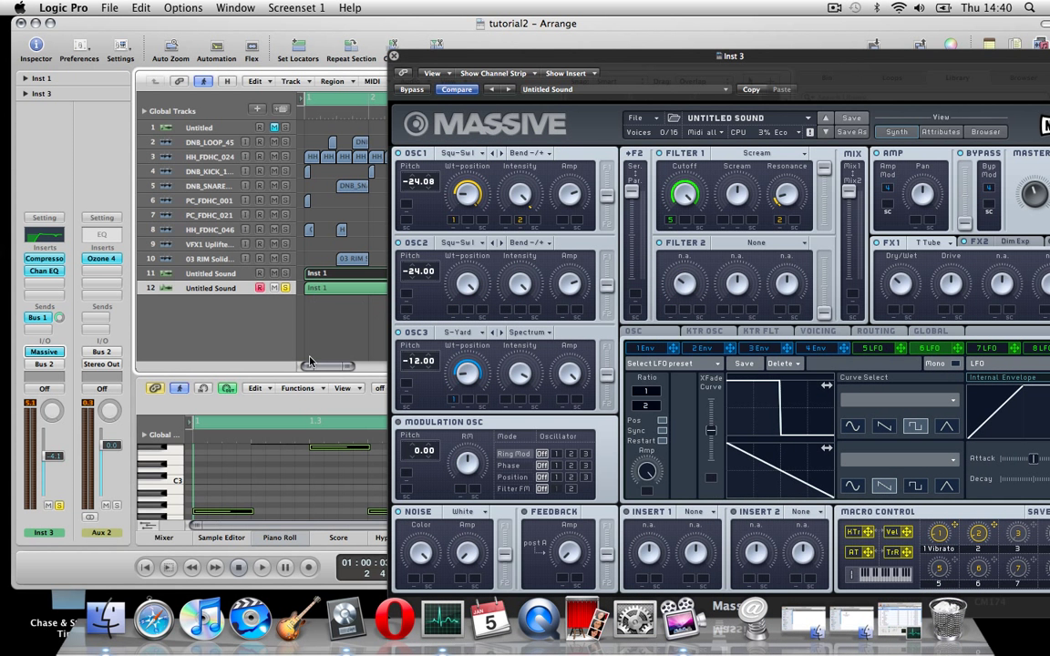
click(338, 449)
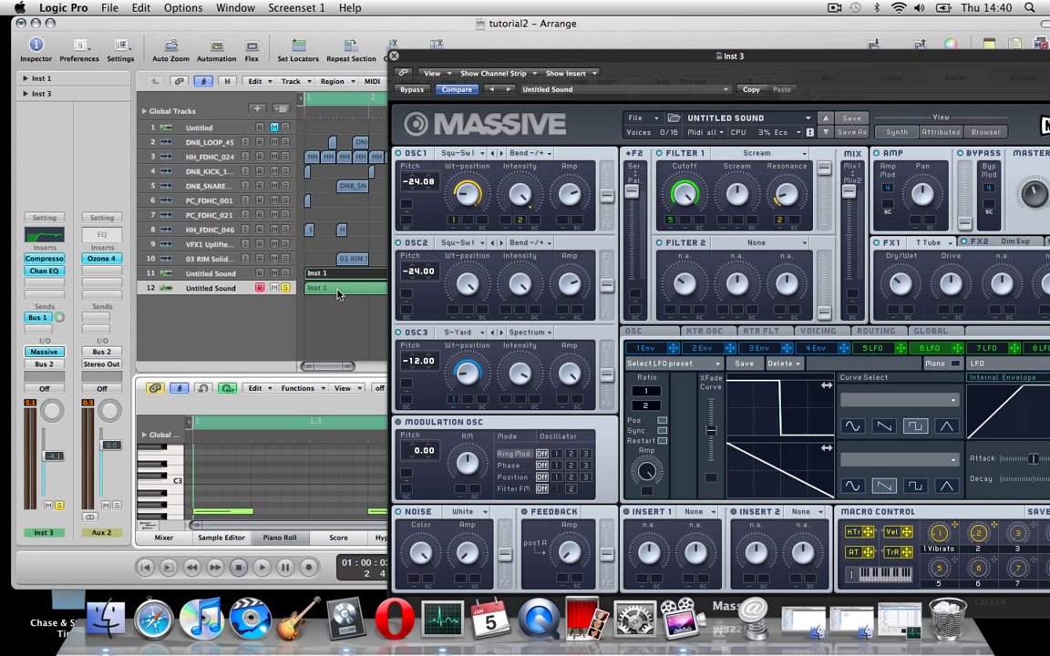
key(super+z)
key(super+z)
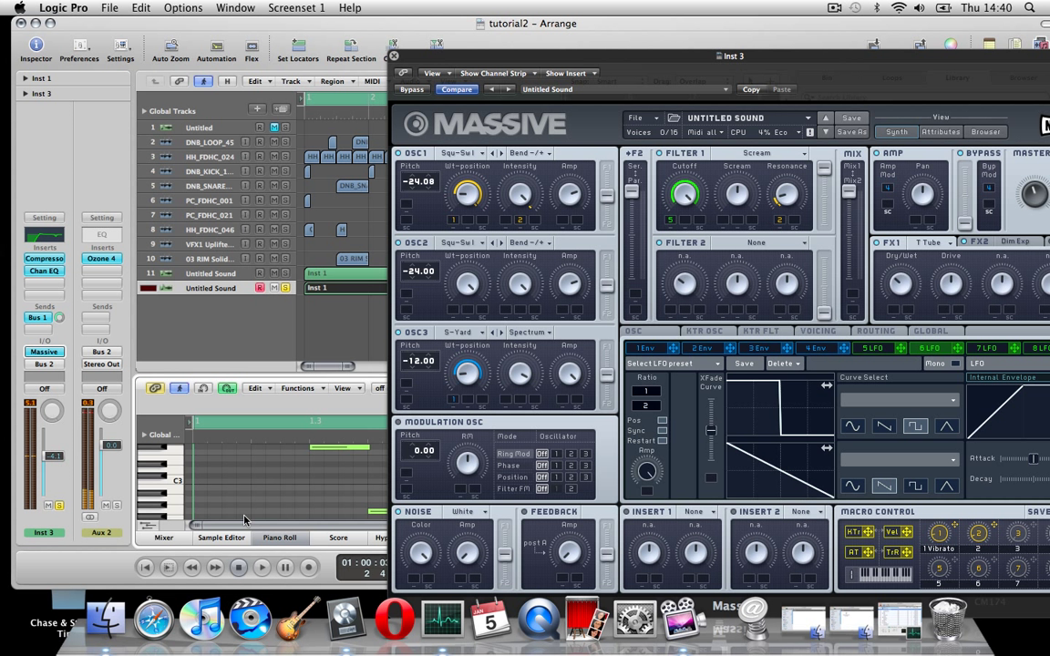
click(285, 274)
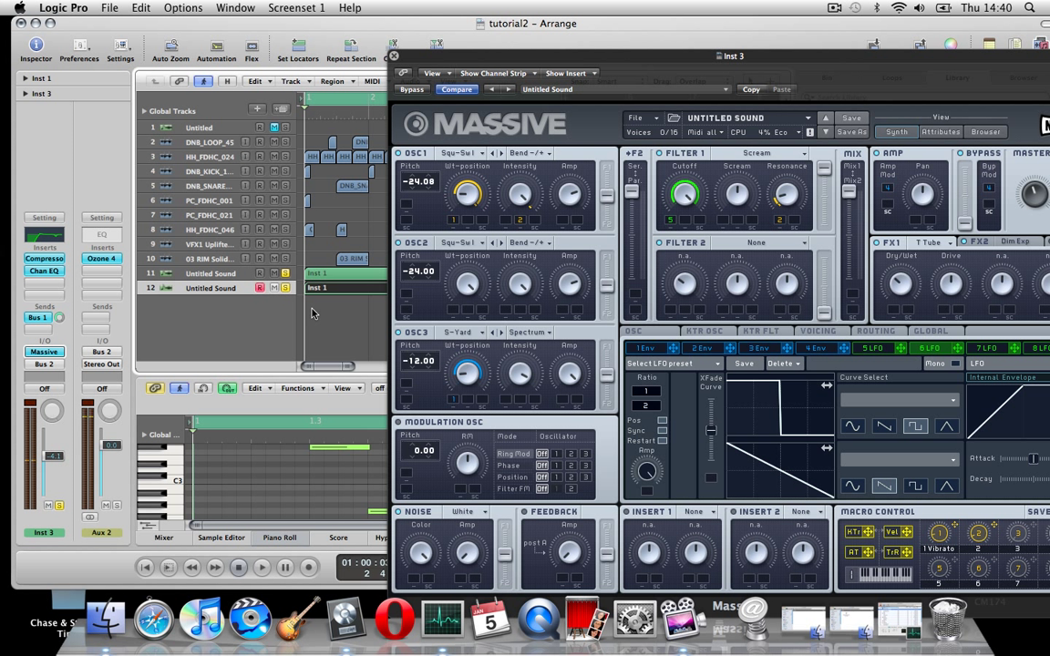
key(space)
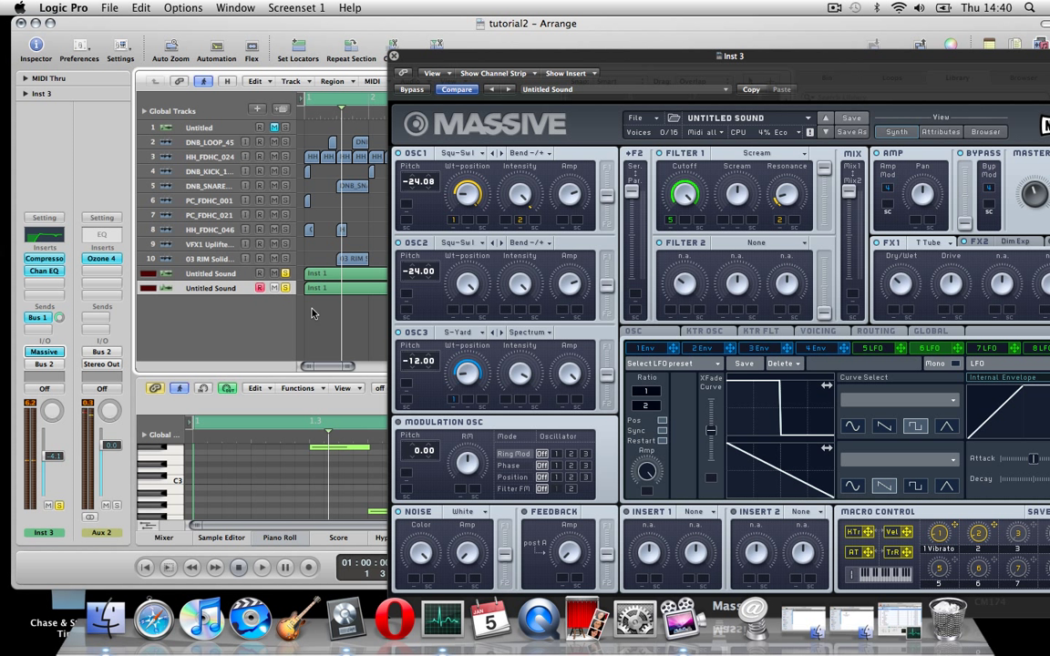